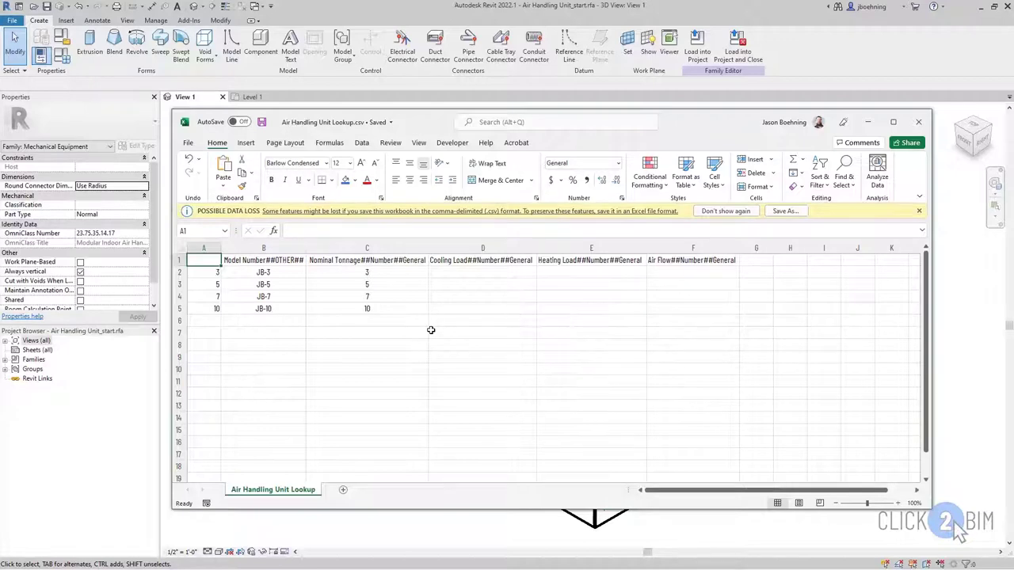
Step: Fill Cooling Load in D2:D5 with =12000*C2 (12000 per ton)
{"action": "left_click", "coordinate": [465, 270]}
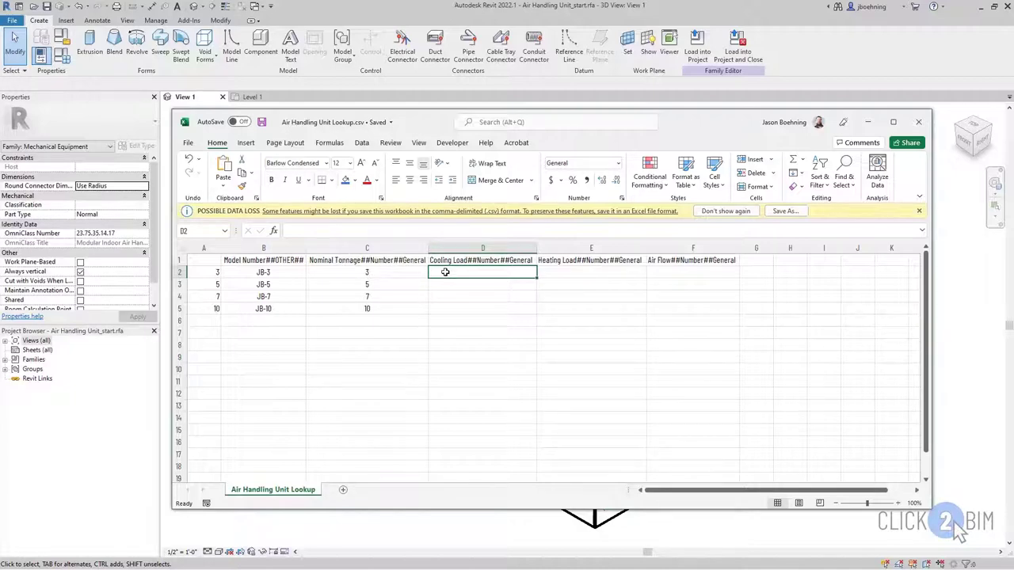
{"action": "type", "text": "="}
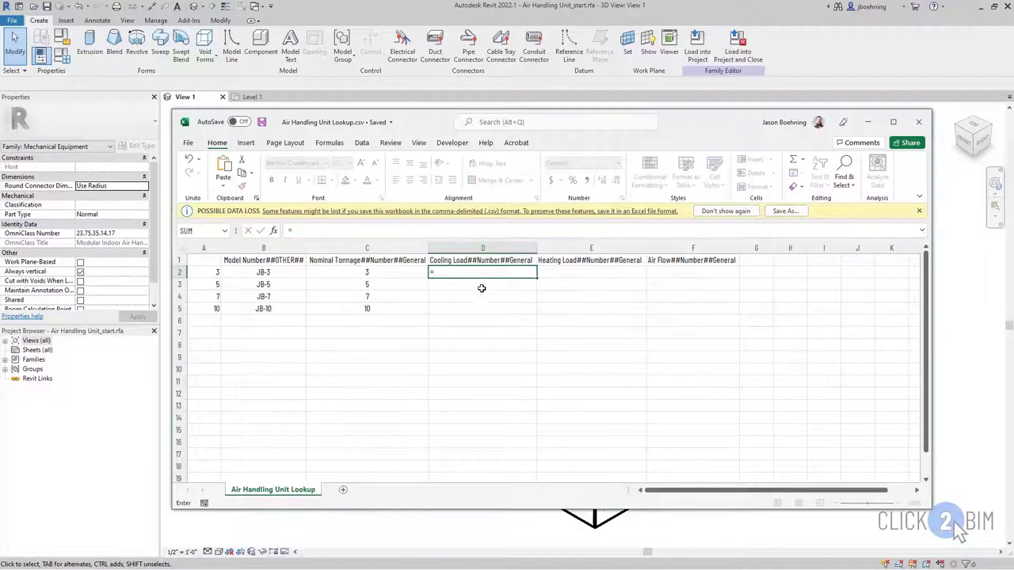
{"action": "type", "text": "12000*"}
{"action": "left_click", "coordinate": [388, 274]}
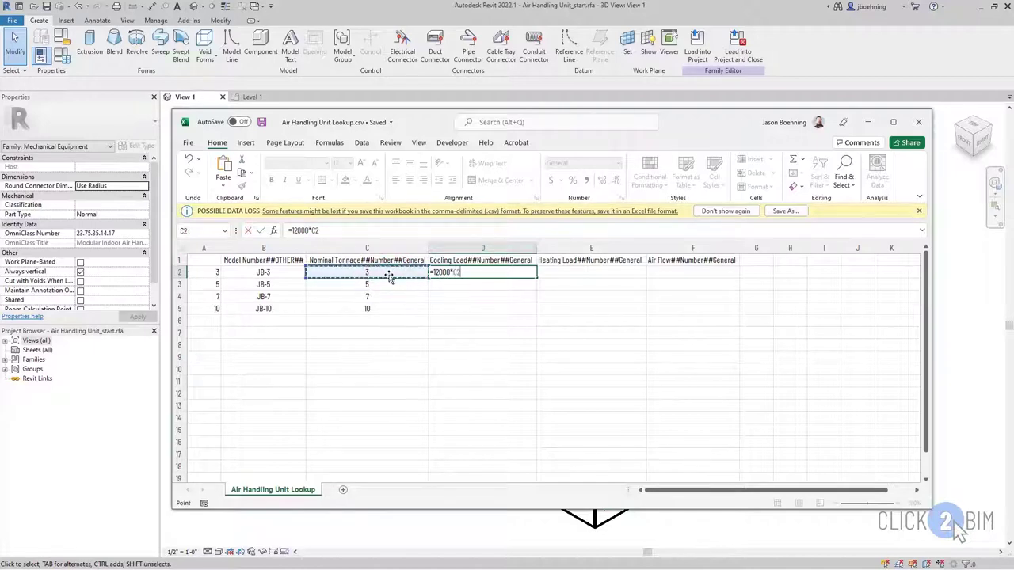
{"action": "key", "text": "Return"}
{"action": "left_click", "coordinate": [497, 283]}
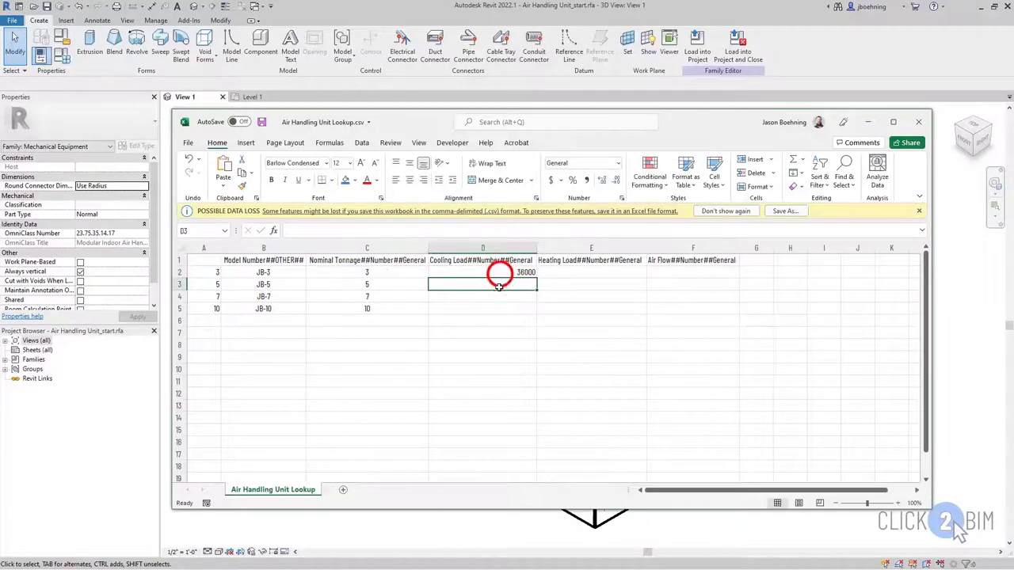
{"action": "left_click", "coordinate": [498, 273]}
{"action": "left_click_drag", "start_coordinate": [535, 277], "coordinate": [530, 310]}
Step: Make Heating Load in E2:E5 equal the cooling load with =D2
{"action": "left_click", "coordinate": [561, 276]}
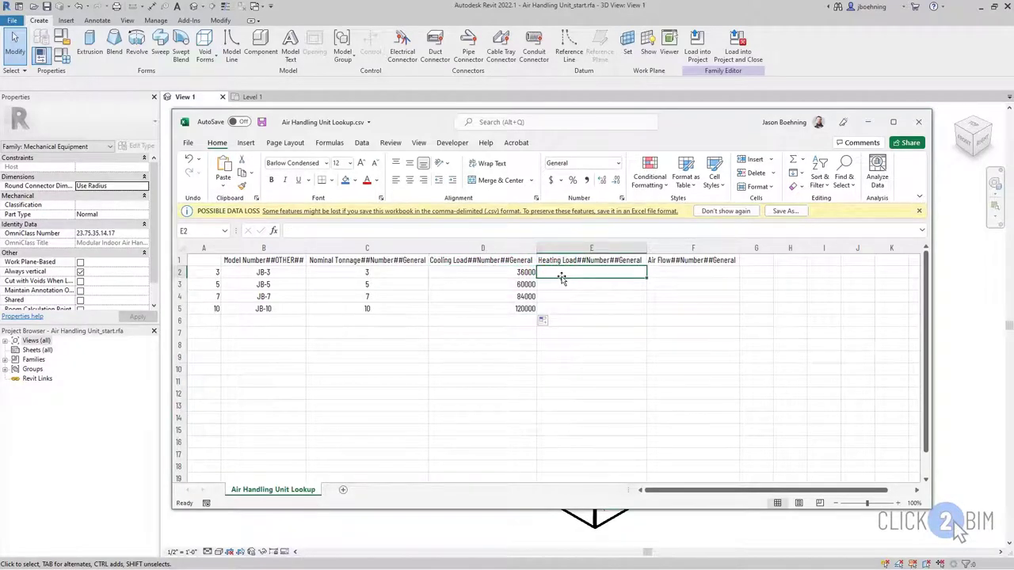
{"action": "type", "text": "="}
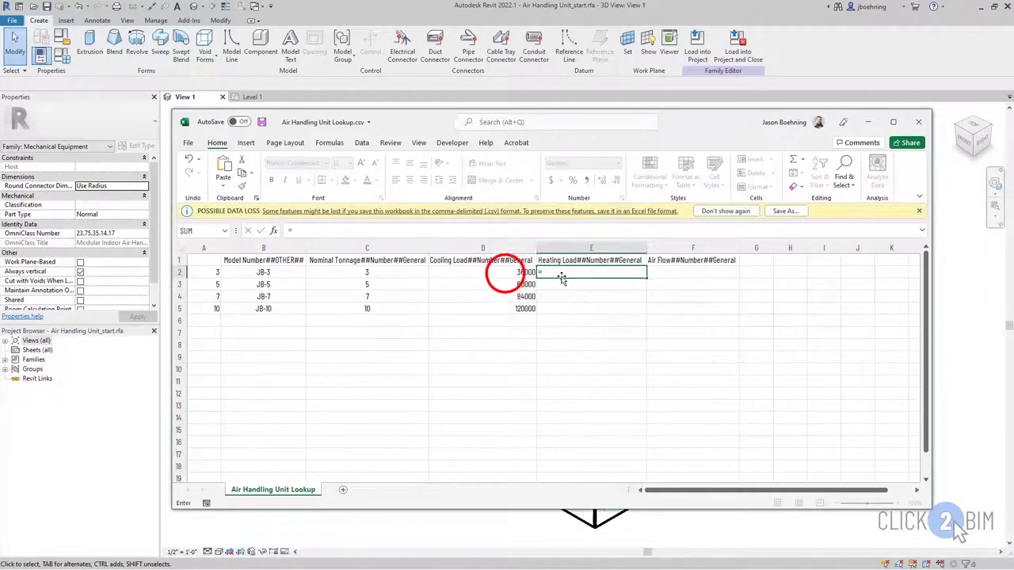
{"action": "left_click", "coordinate": [504, 274]}
{"action": "key", "text": "Return"}
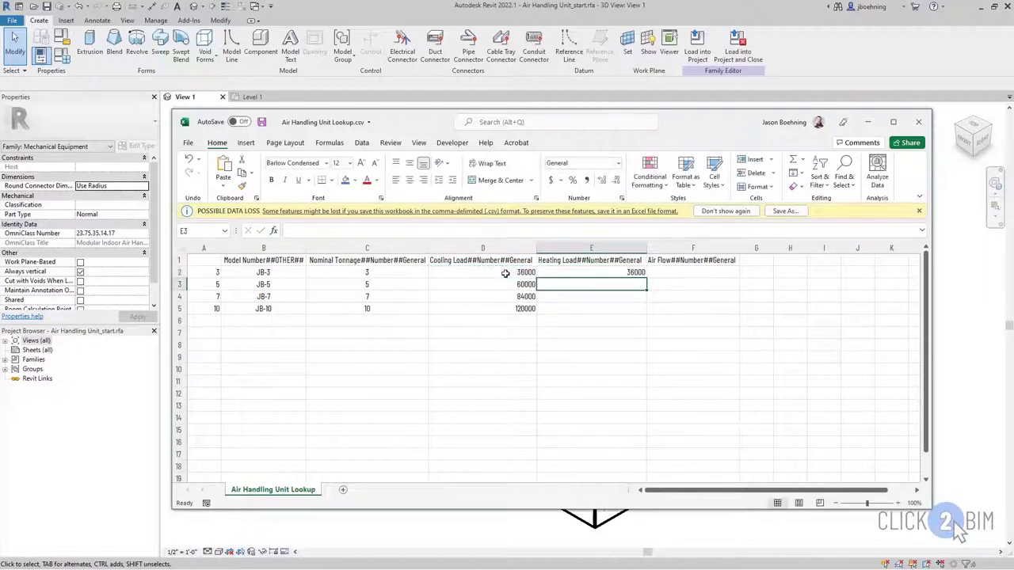
{"action": "left_click", "coordinate": [633, 273]}
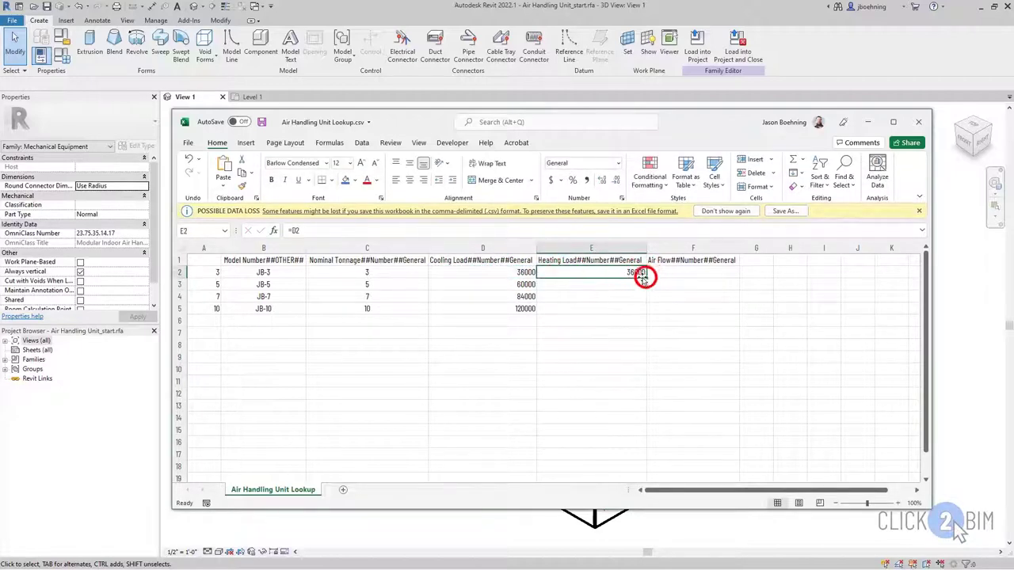
{"action": "left_click_drag", "start_coordinate": [645, 278], "coordinate": [645, 312]}
Step: Fill Air Flow in F2:F5 with =C2*400 (400 per ton)
{"action": "left_click", "coordinate": [675, 272]}
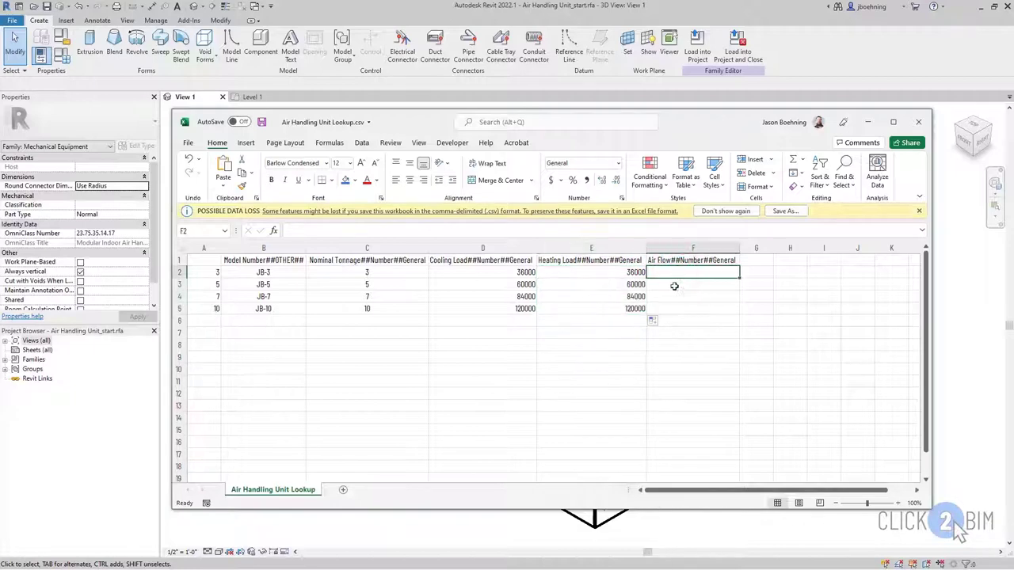
{"action": "type", "text": "="}
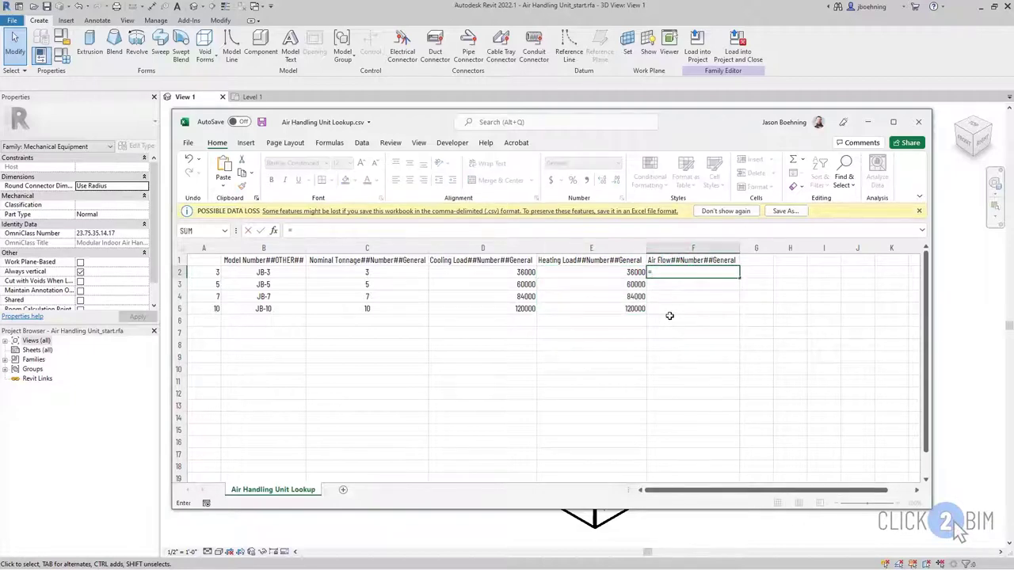
{"action": "left_click", "coordinate": [411, 274]}
{"action": "type", "text": "*400"}
{"action": "key", "text": "Return"}
{"action": "left_click", "coordinate": [713, 273]}
{"action": "left_click_drag", "start_coordinate": [739, 277], "coordinate": [737, 313]}
{"action": "left_click", "coordinate": [711, 321]}
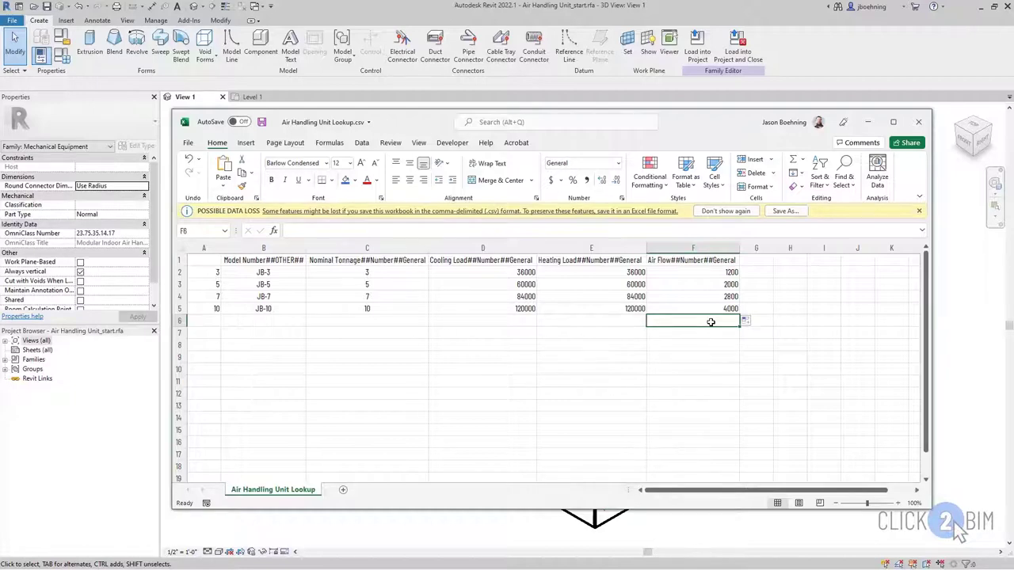
Step: Check the D2 cooling formula, save the lookup CSV and close Excel
{"action": "left_click", "coordinate": [459, 274]}
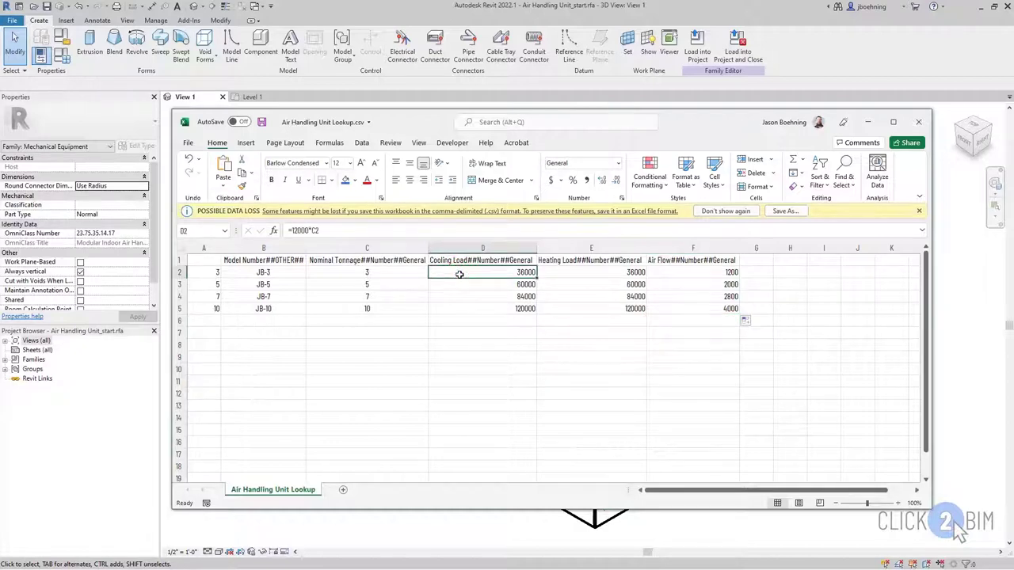
{"action": "left_click", "coordinate": [261, 123]}
{"action": "left_click", "coordinate": [205, 261]}
{"action": "left_click", "coordinate": [261, 122]}
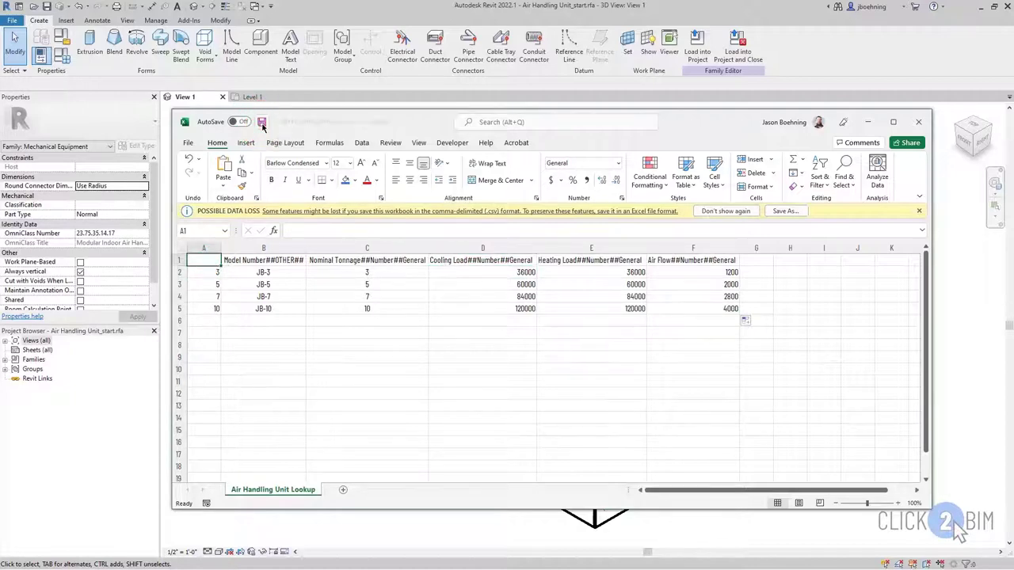
{"action": "left_click", "coordinate": [916, 125]}
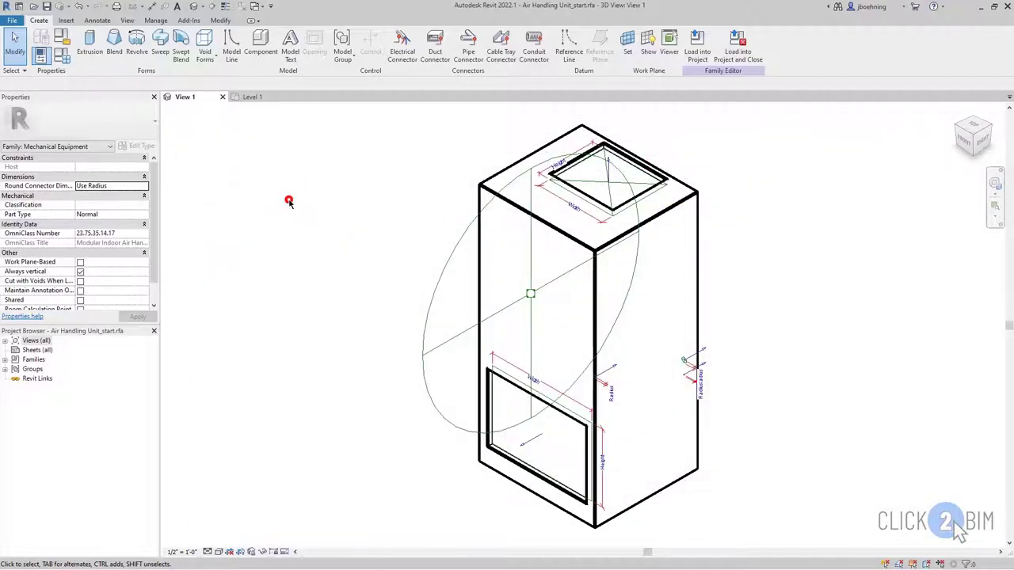
Step: Show the JB type's Family Types at Mechanical - Loads and select the size_lookup formula in Notepad
{"action": "left_click", "coordinate": [63, 60]}
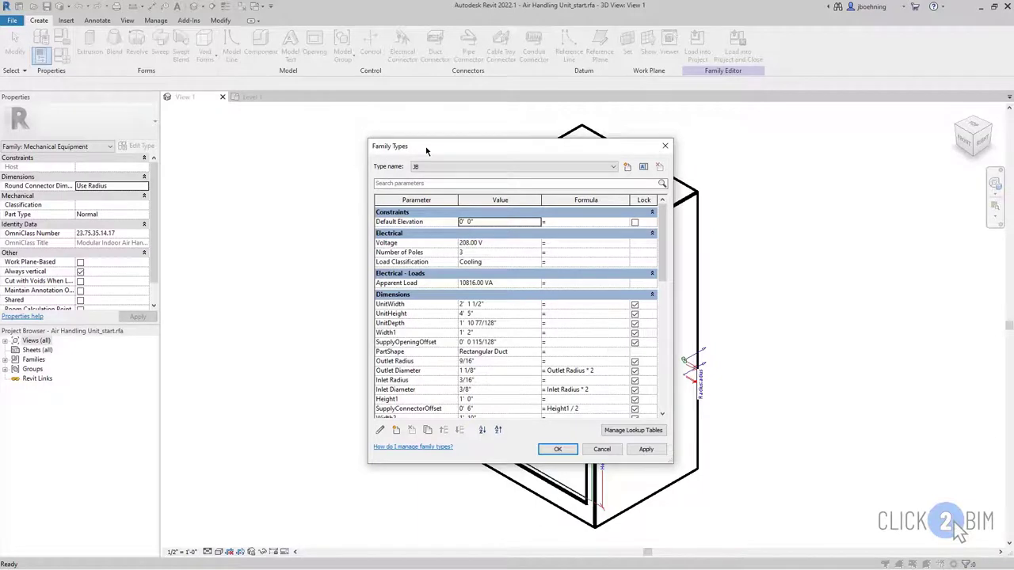
{"action": "left_click", "coordinate": [606, 167]}
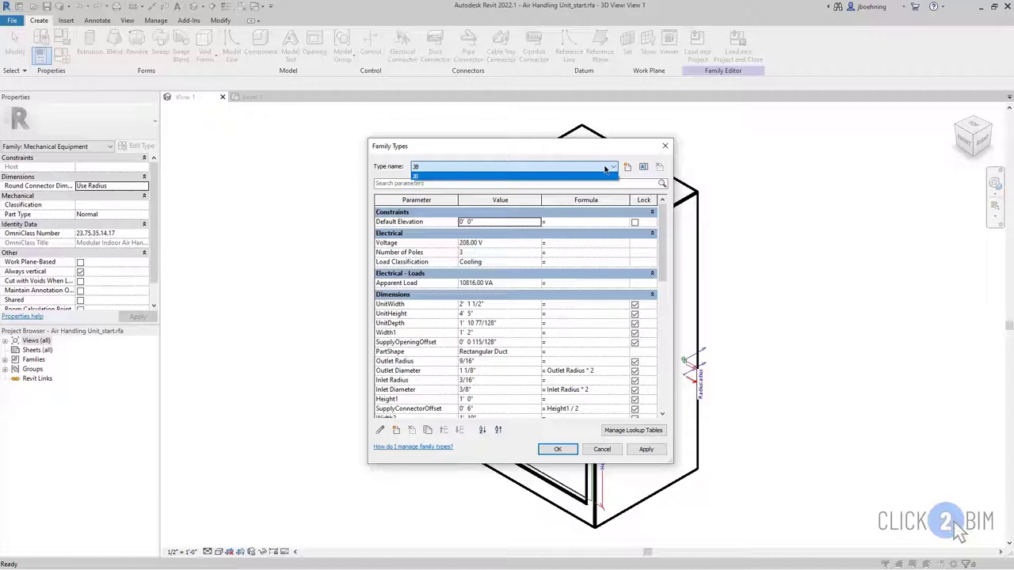
{"action": "left_click", "coordinate": [606, 167]}
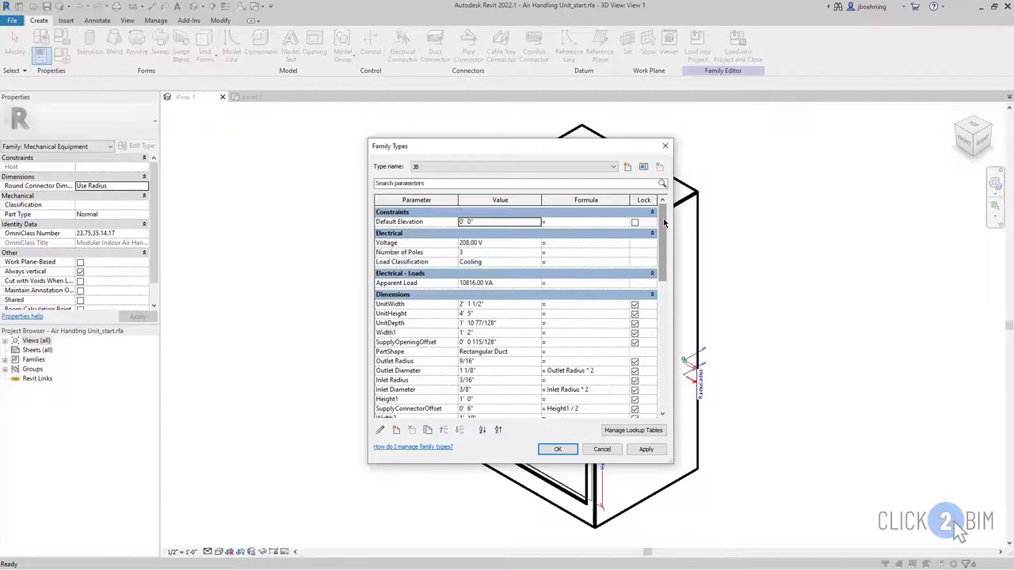
{"action": "left_click", "coordinate": [664, 221]}
{"action": "left_click_drag", "start_coordinate": [664, 221], "coordinate": [660, 315]}
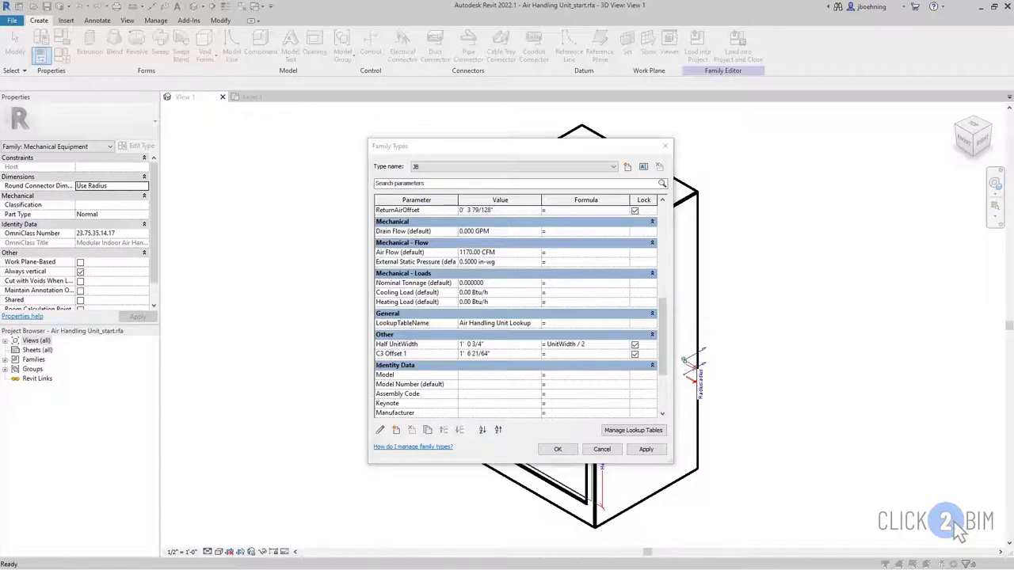
{"action": "left_click_drag", "start_coordinate": [1013, 141], "coordinate": [360, 141]}
{"action": "left_click_drag", "start_coordinate": [451, 159], "coordinate": [179, 159]}
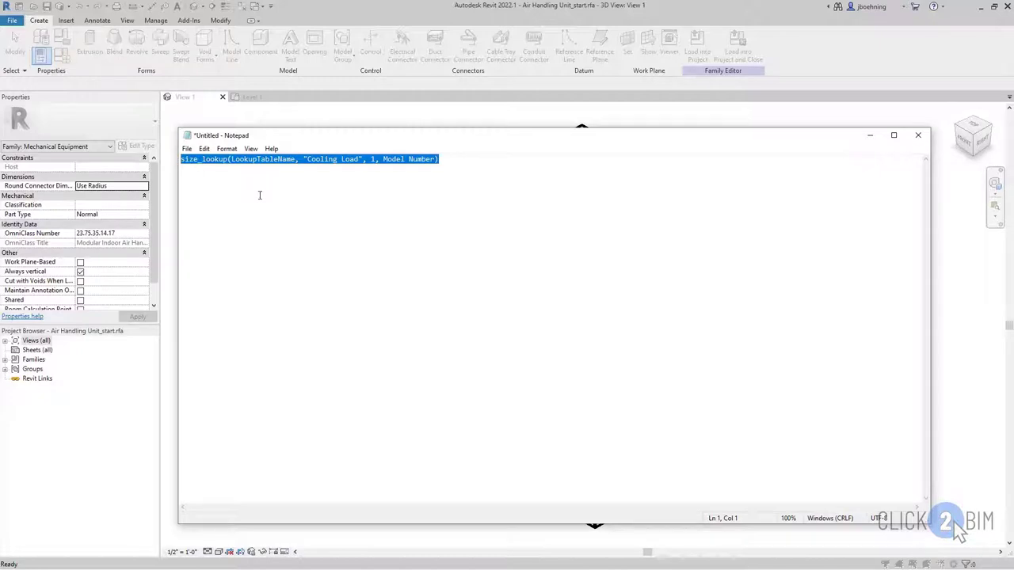
Step: Paste the size_lookup formula into Cooling Load, then delete it after the Invalid Input error
{"action": "left_click_drag", "start_coordinate": [373, 129], "coordinate": [1013, 130]}
{"action": "left_click", "coordinate": [553, 293]}
{"action": "key", "text": "ctrl+v"}
{"action": "left_click", "coordinate": [559, 303]}
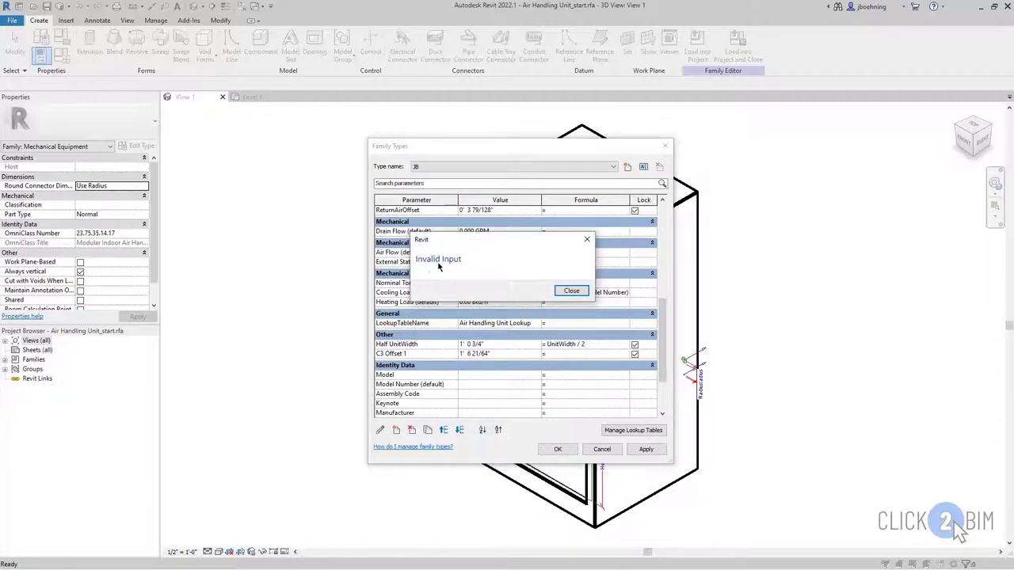
{"action": "left_click", "coordinate": [567, 294]}
{"action": "left_click_drag", "start_coordinate": [628, 292], "coordinate": [532, 292]}
{"action": "key", "text": "Delete"}
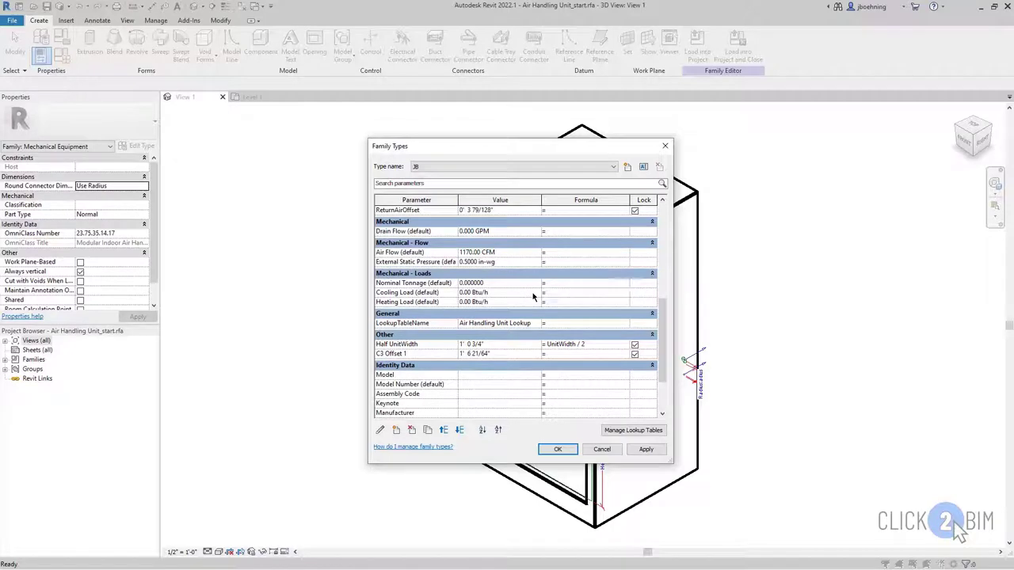
Step: Import Air Handling Unit Lookup.csv into the family's lookup tables
{"action": "left_click", "coordinate": [629, 432]}
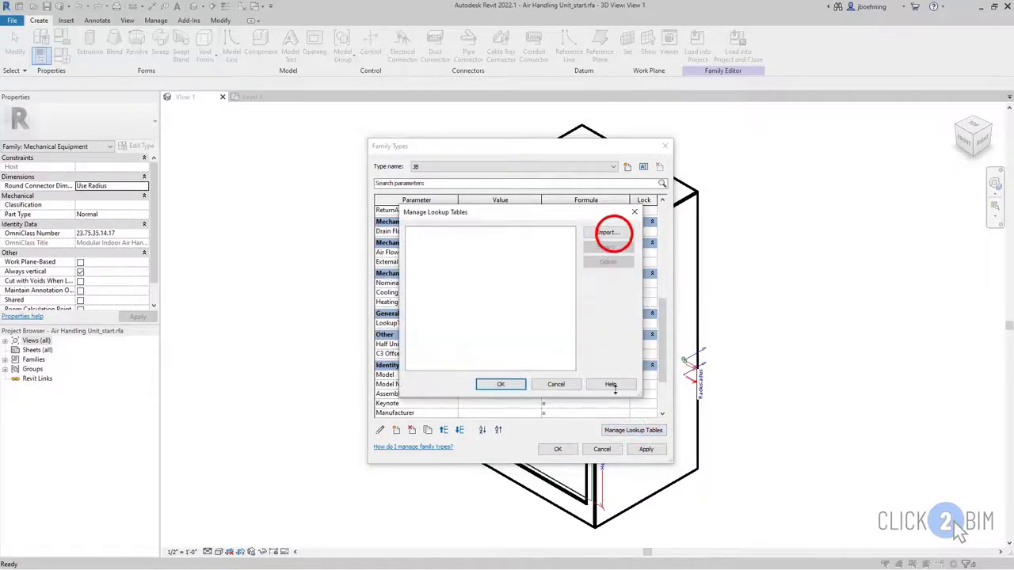
{"action": "left_click", "coordinate": [614, 233]}
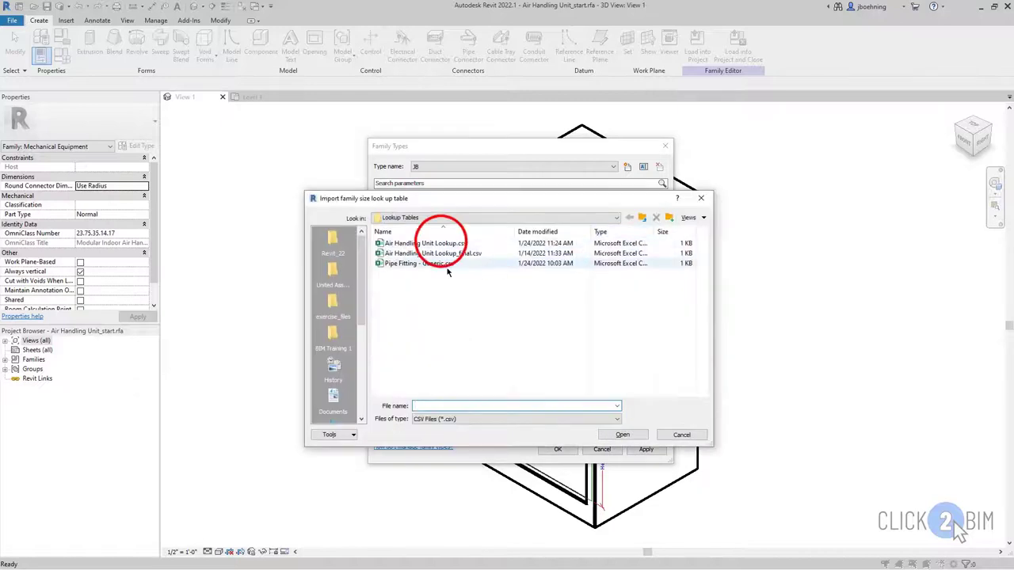
{"action": "left_click", "coordinate": [438, 243]}
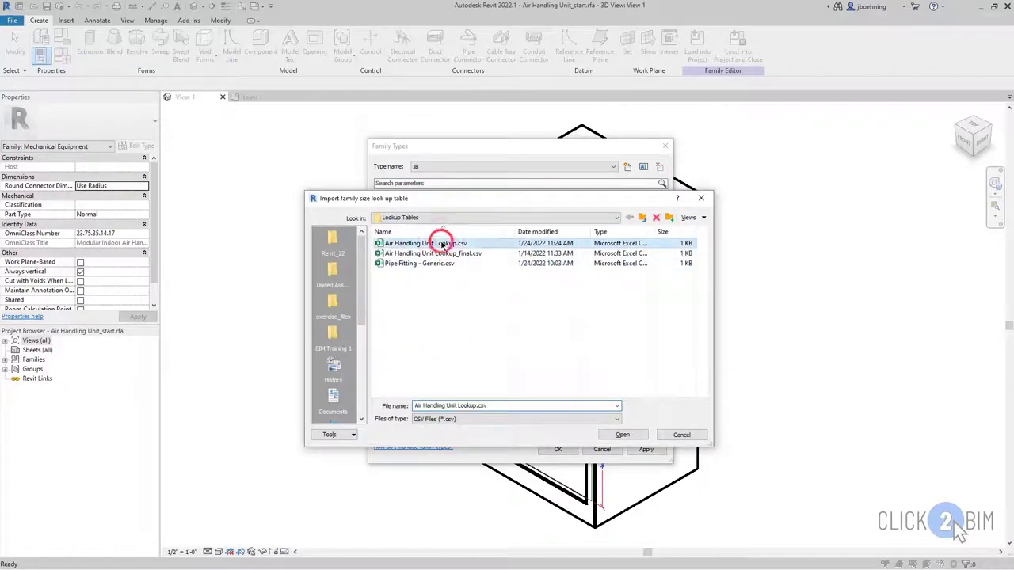
{"action": "left_click", "coordinate": [623, 435]}
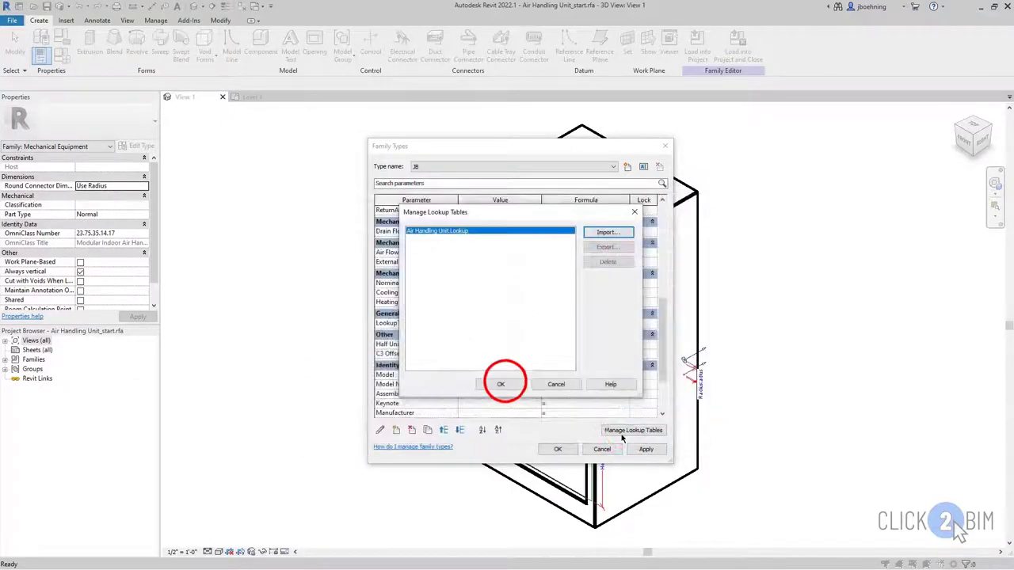
{"action": "left_click", "coordinate": [501, 385]}
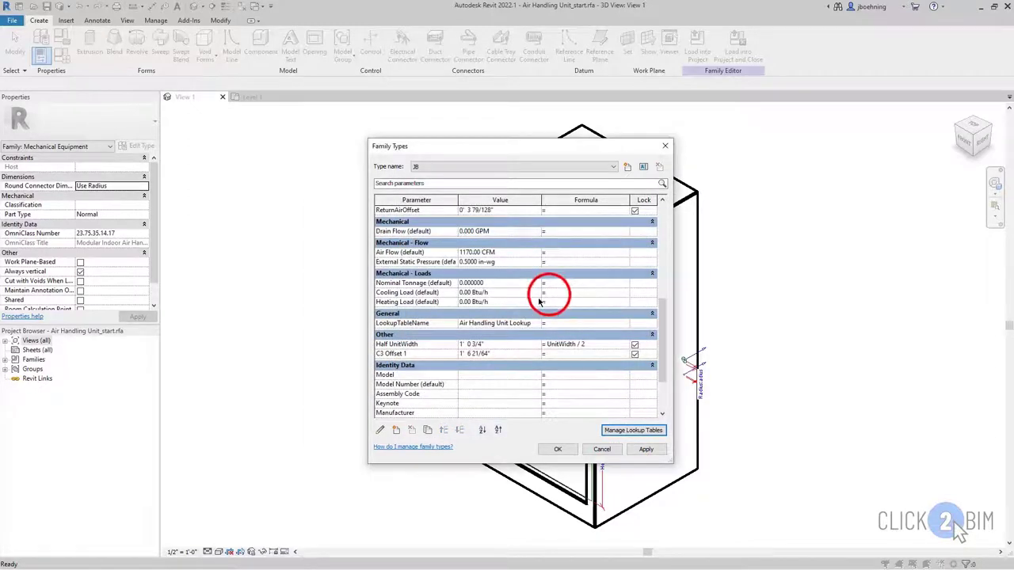
Step: Retry the size_lookup formula on Cooling Load, then cut it after the Inconsistent Units error
{"action": "left_click", "coordinate": [545, 293]}
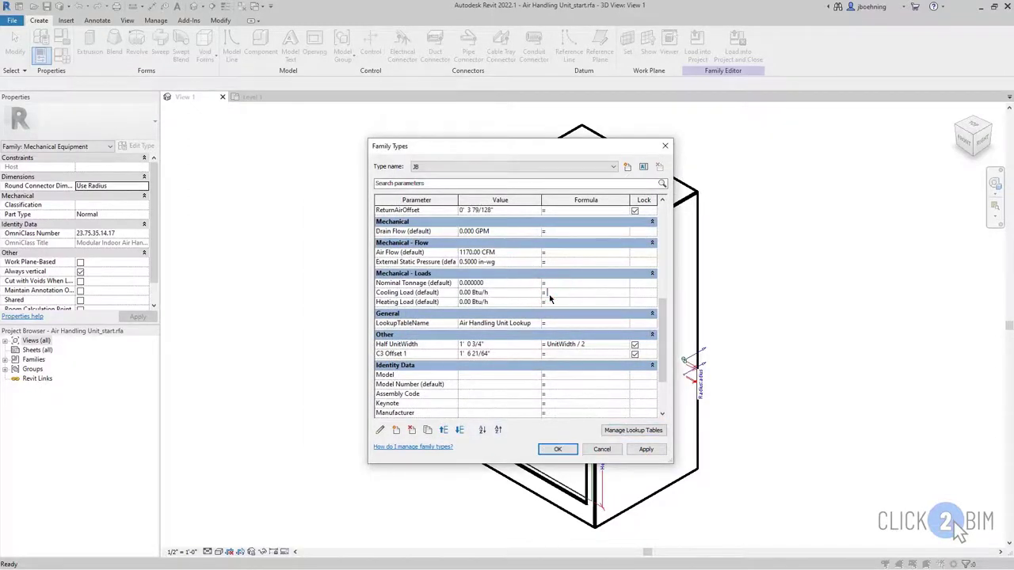
{"action": "key", "text": "ctrl+v"}
{"action": "left_click", "coordinate": [574, 302]}
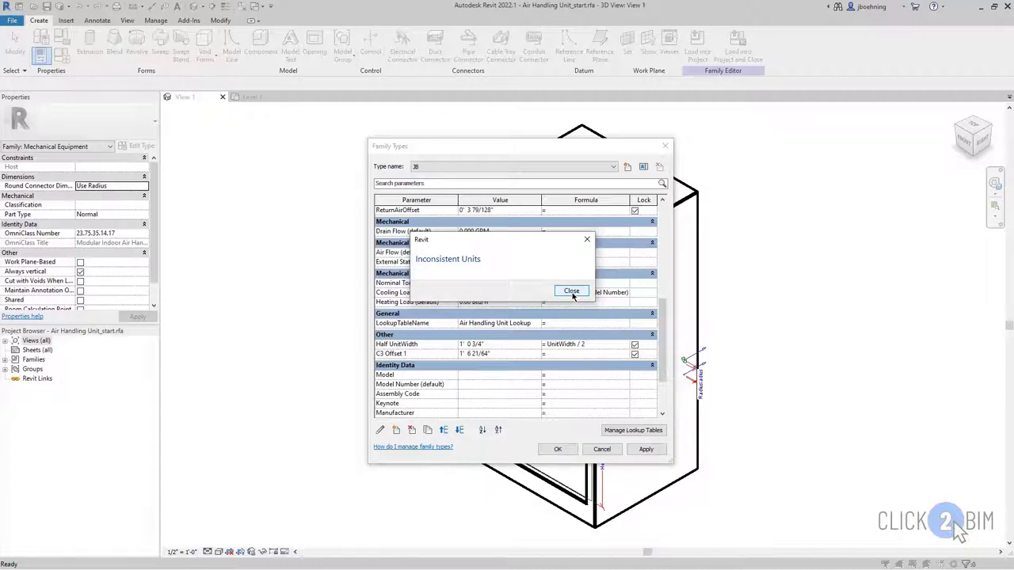
{"action": "left_click", "coordinate": [572, 292]}
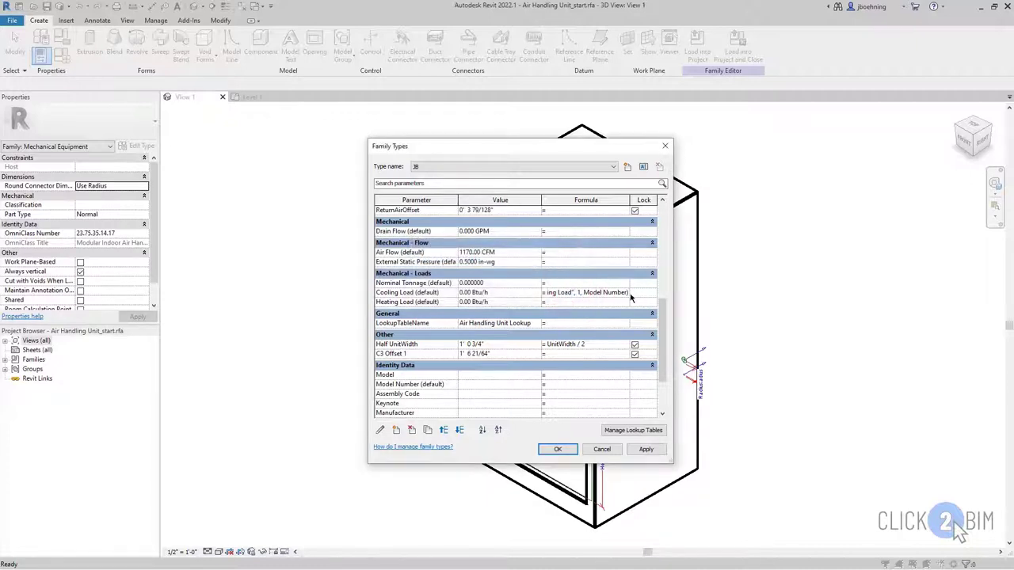
{"action": "left_click", "coordinate": [626, 293]}
{"action": "left_click_drag", "start_coordinate": [626, 293], "coordinate": [537, 295]}
{"action": "key", "text": "ctrl+x"}
{"action": "left_click", "coordinate": [555, 303]}
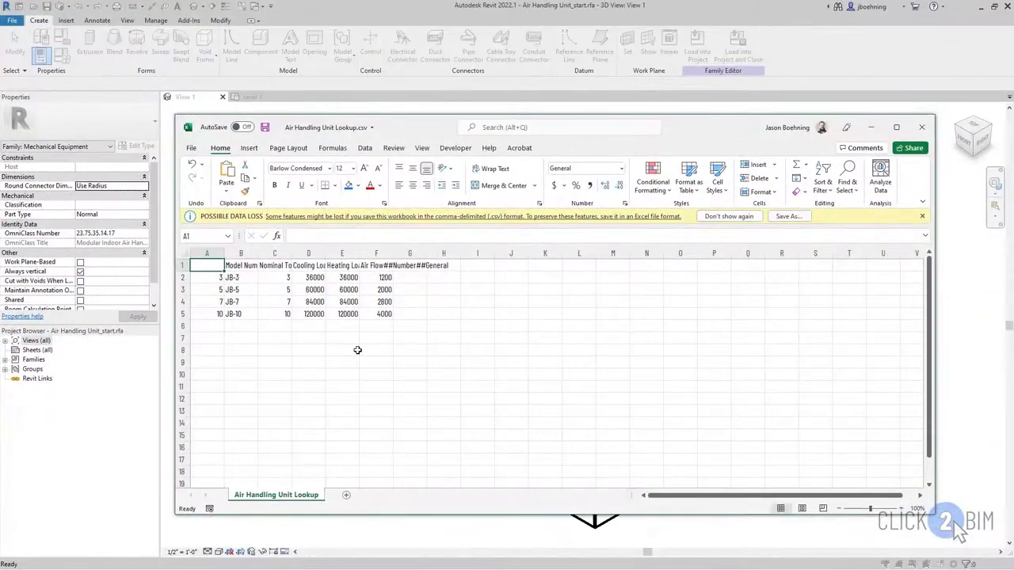
Step: Autofit columns B through F so headers like Cooling Load##Number##General show fully
{"action": "left_click_drag", "start_coordinate": [326, 254], "coordinate": [509, 254]}
{"action": "left_click", "coordinate": [380, 277]}
{"action": "double_click", "coordinate": [543, 253]}
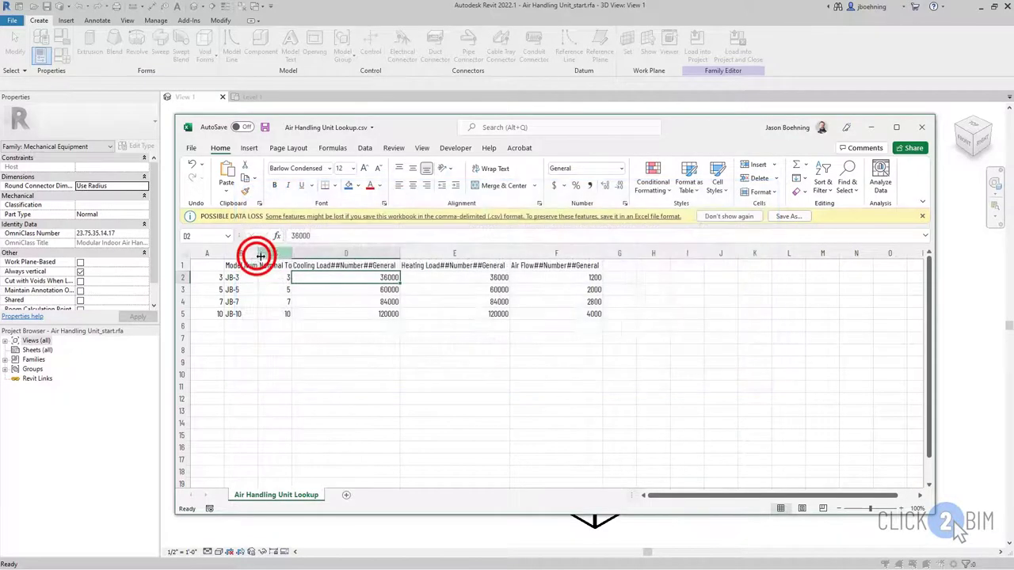
{"action": "left_click_drag", "start_coordinate": [255, 254], "coordinate": [309, 254]}
{"action": "double_click", "coordinate": [342, 253]}
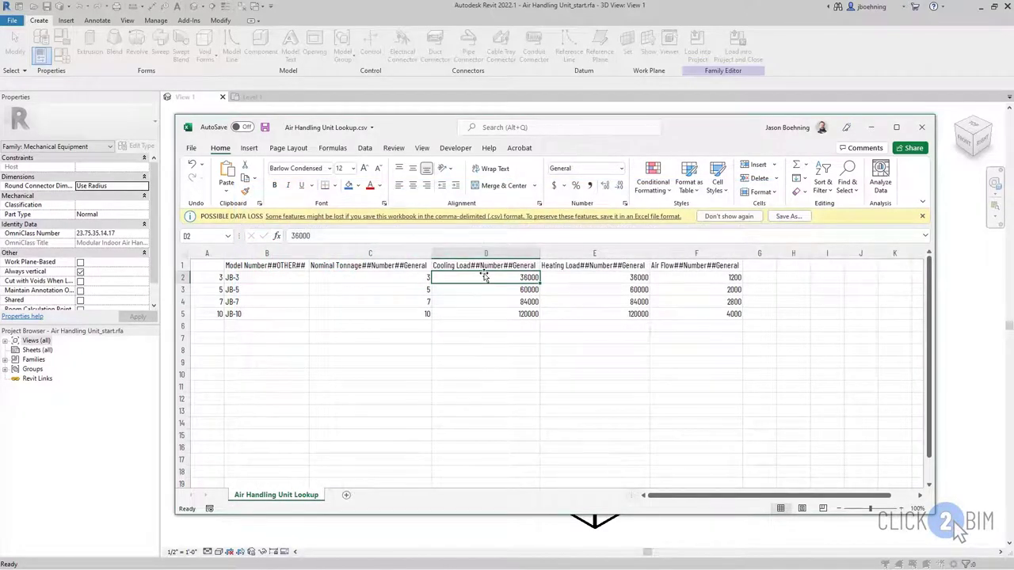
Step: Save the lookup CSV and close Excel
{"action": "left_click", "coordinate": [207, 266]}
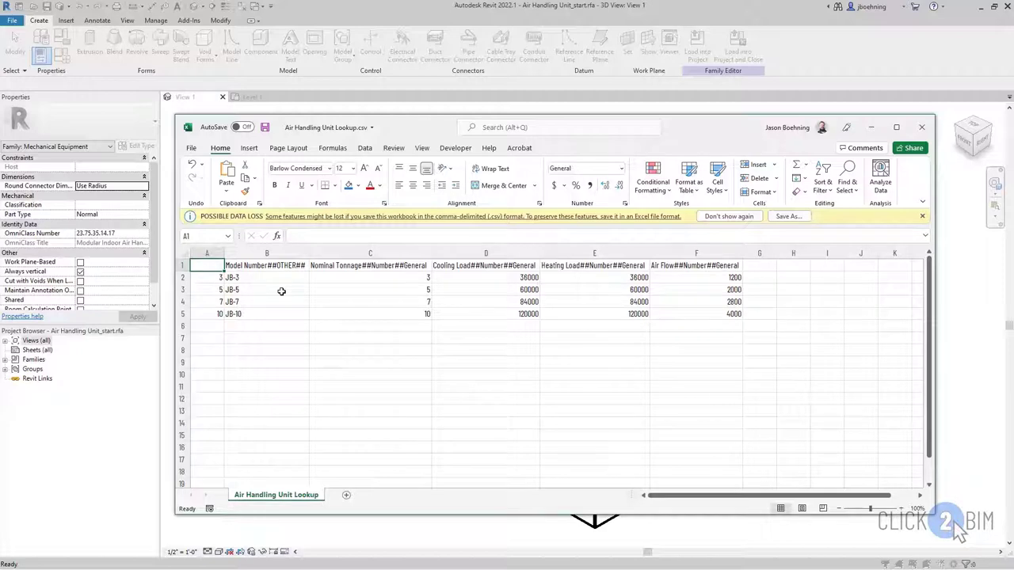
{"action": "left_click", "coordinate": [268, 130]}
{"action": "left_click", "coordinate": [929, 135]}
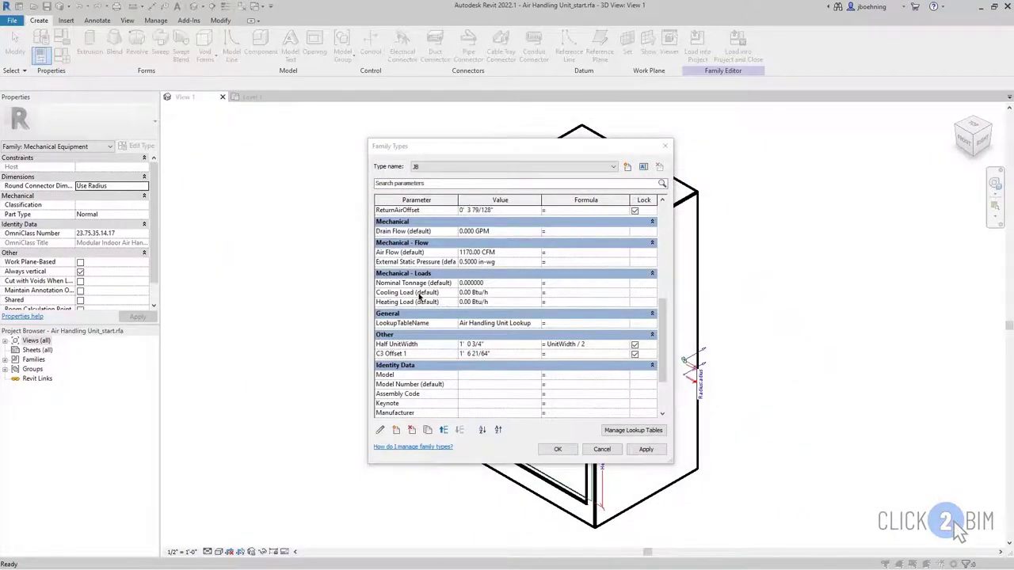
Step: Create instance Number parameter Cooling Load Unitless under Mechanical - Loads, below Nominal Tonnage
{"action": "left_click", "coordinate": [396, 429]}
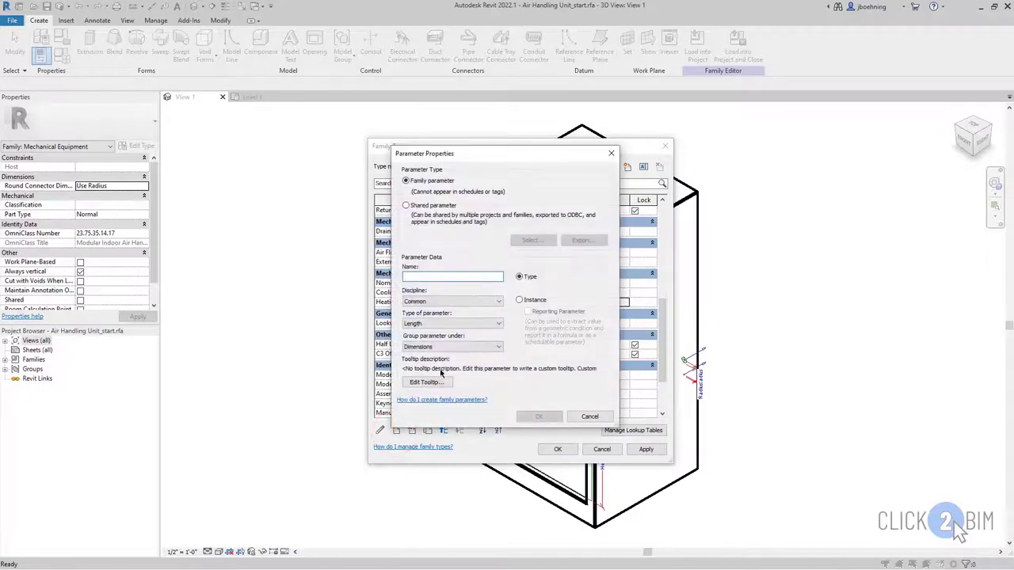
{"action": "left_click", "coordinate": [518, 299]}
{"action": "left_click", "coordinate": [458, 277]}
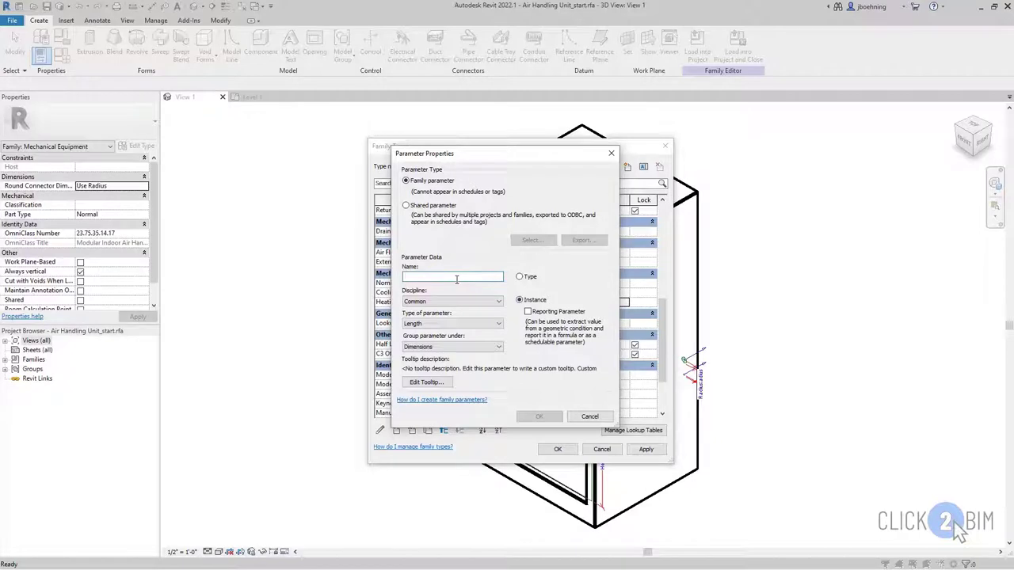
{"action": "type", "text": "Cooling Load Unitle"}
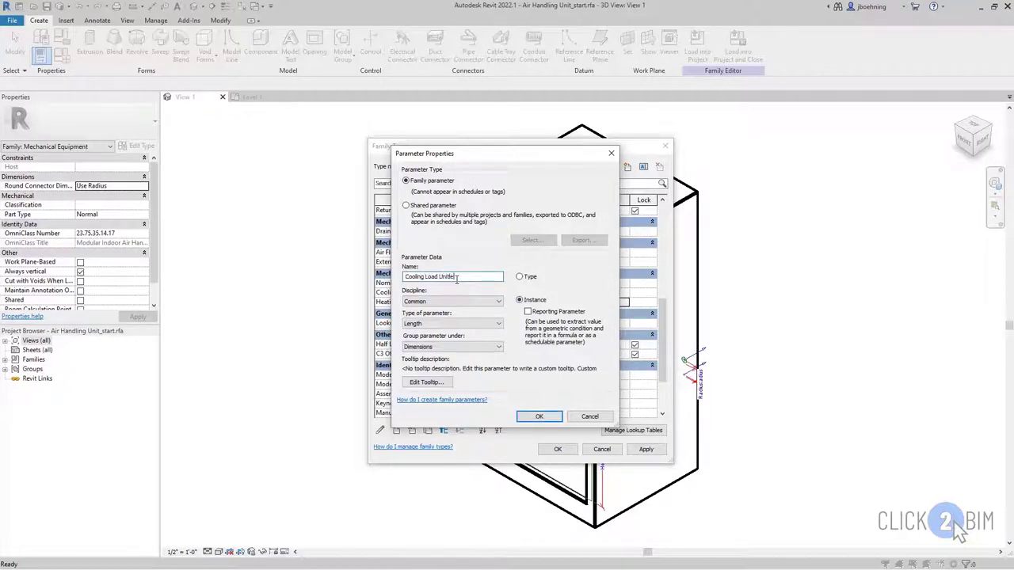
{"action": "type", "text": "ss"}
{"action": "left_click", "coordinate": [453, 323]}
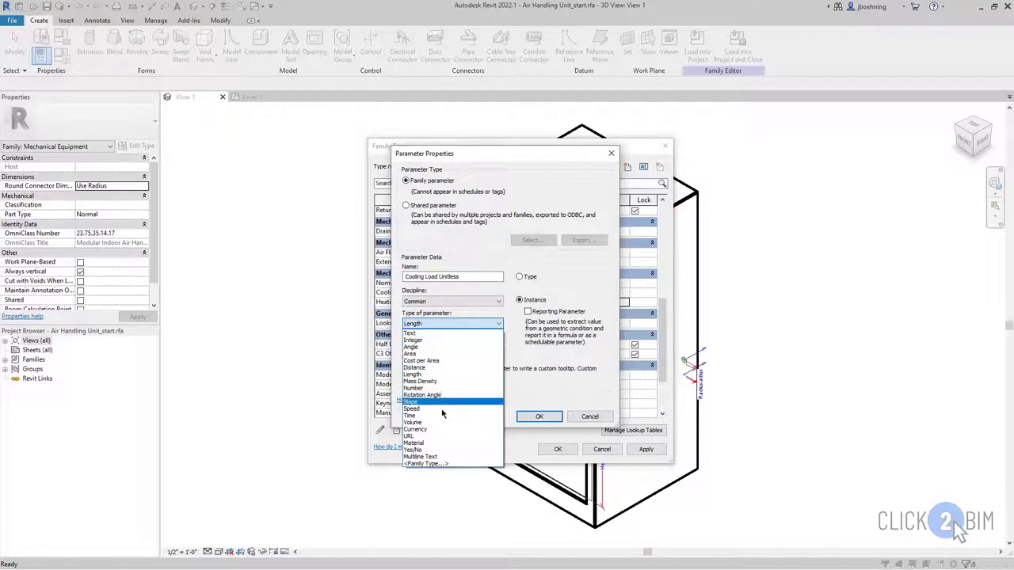
{"action": "left_click", "coordinate": [424, 388]}
{"action": "left_click", "coordinate": [460, 347]}
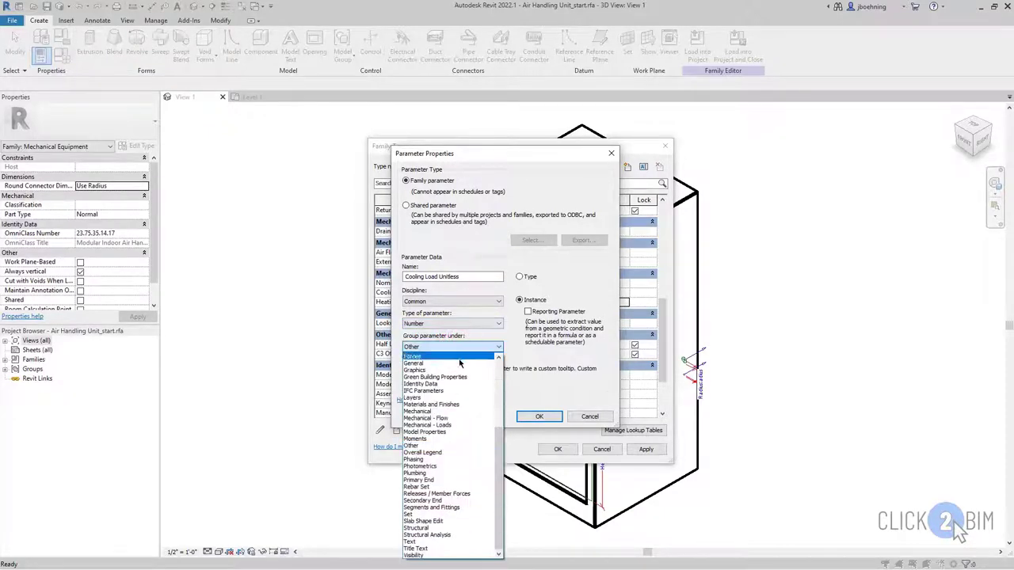
{"action": "left_click", "coordinate": [451, 425]}
{"action": "left_click", "coordinate": [540, 416]}
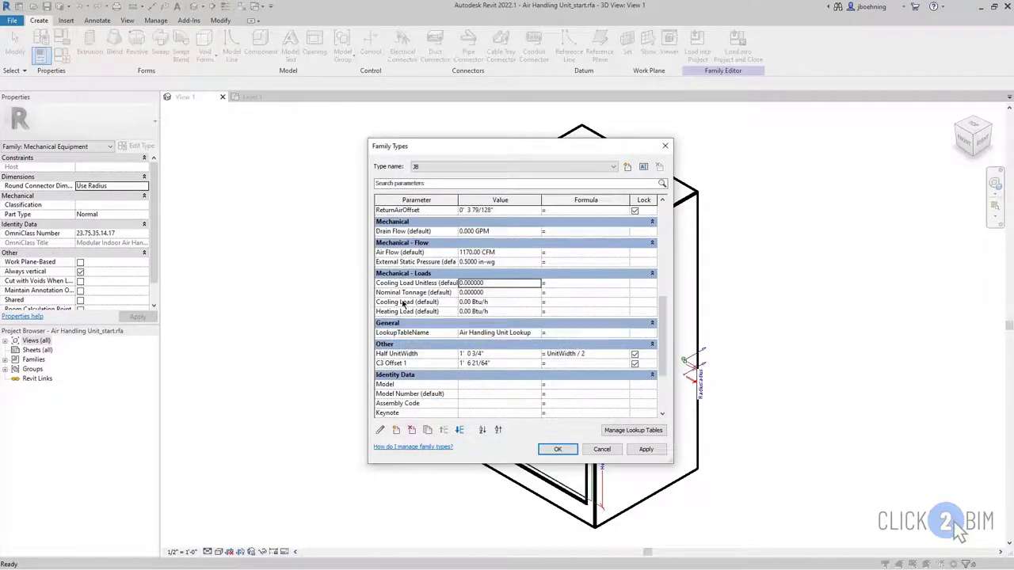
{"action": "left_click", "coordinate": [458, 430]}
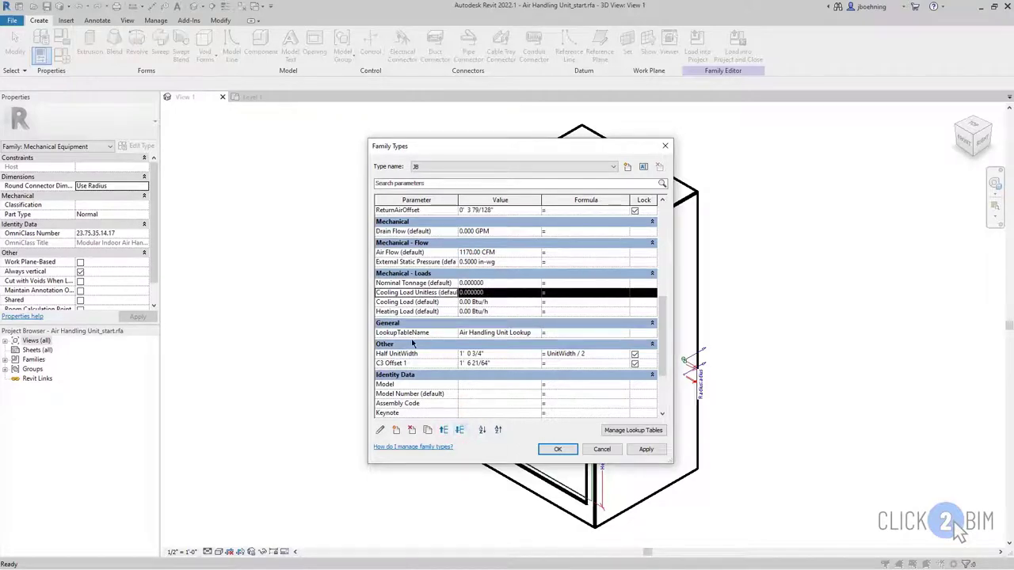
{"action": "left_click", "coordinate": [396, 429]}
Step: Create instance Number parameter Heating Load Unitless grouped under Mechanical - Loads
{"action": "type", "text": "Heating Load Unitless"}
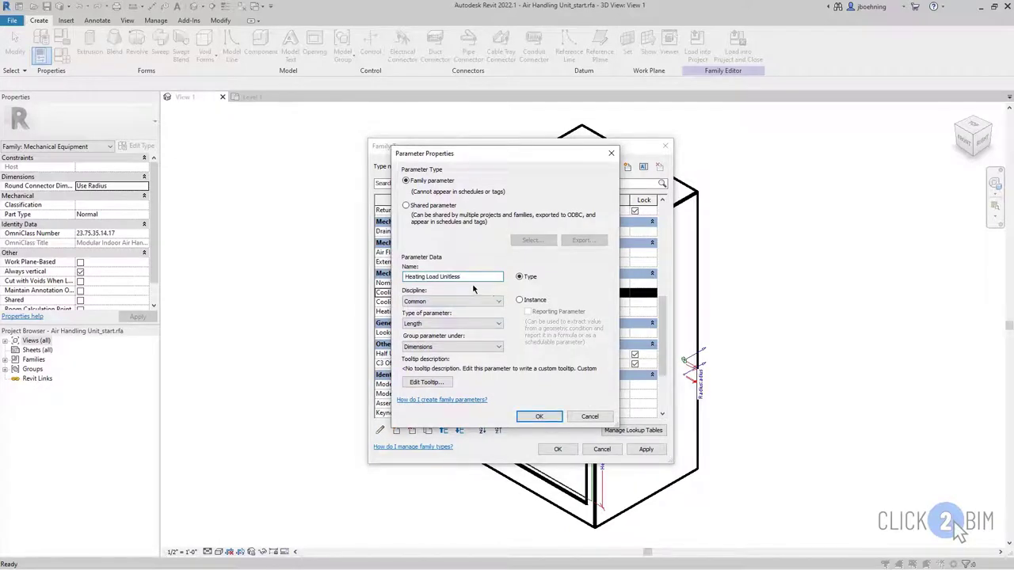
{"action": "left_click", "coordinate": [518, 300]}
{"action": "left_click", "coordinate": [491, 323]}
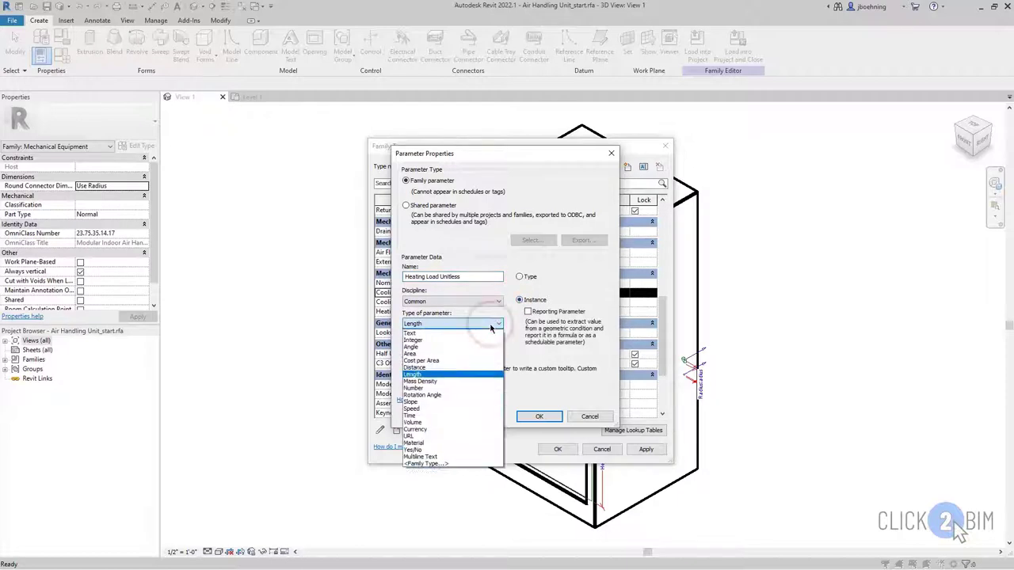
{"action": "left_click", "coordinate": [438, 388]}
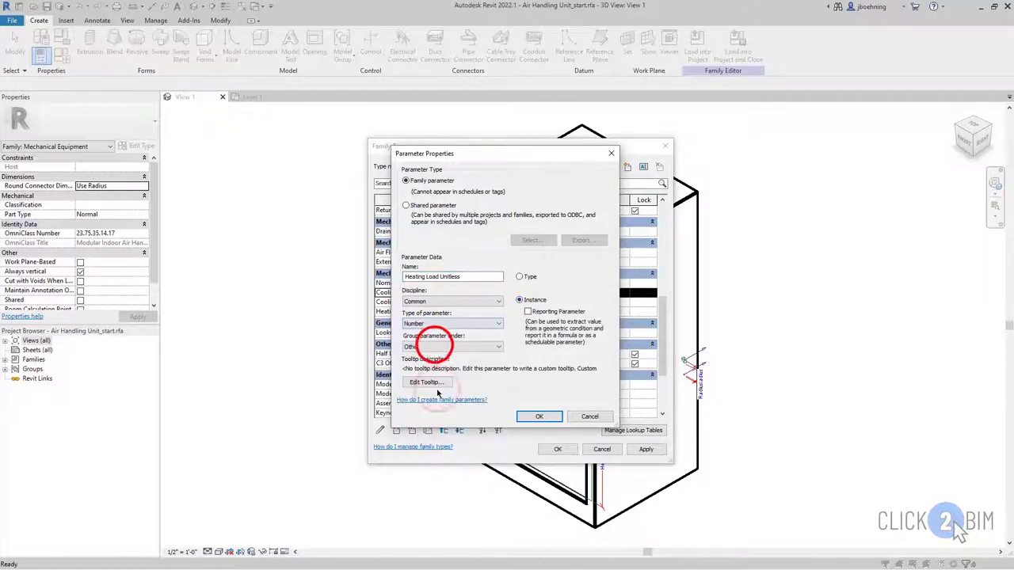
{"action": "left_click", "coordinate": [443, 346]}
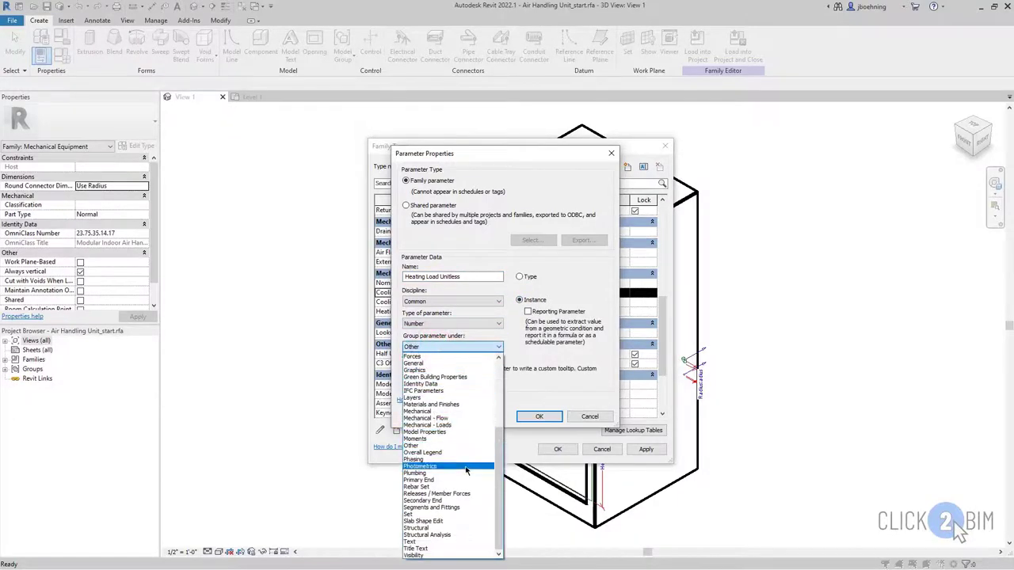
{"action": "left_click", "coordinate": [446, 426]}
{"action": "left_click", "coordinate": [537, 416]}
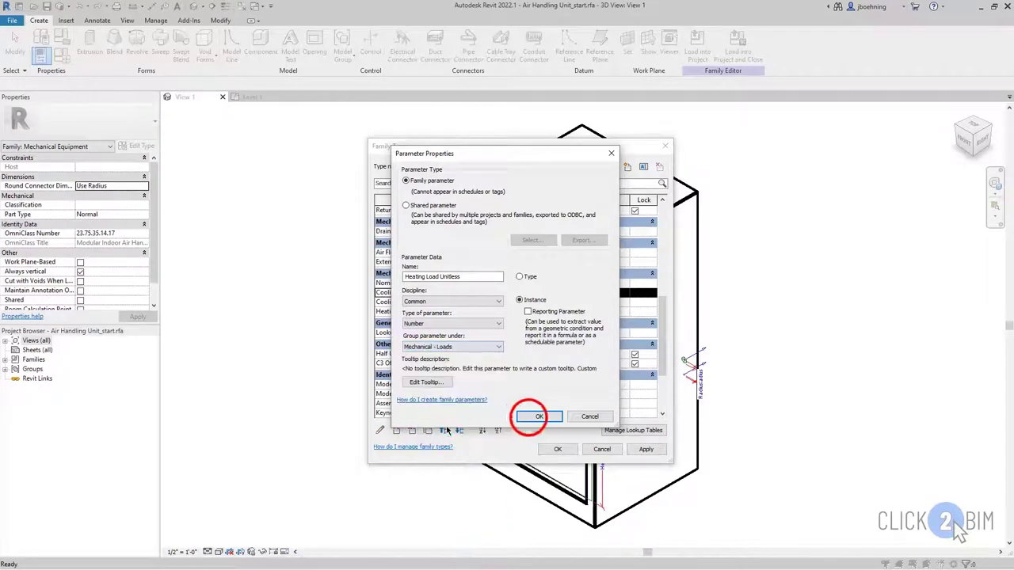
{"action": "left_click", "coordinate": [428, 284]}
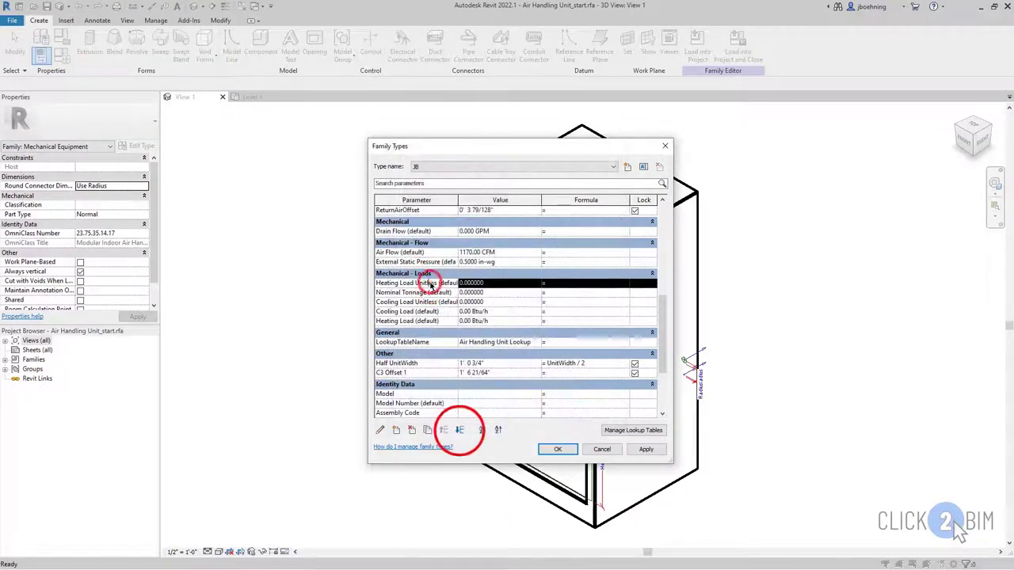
Step: Move Heating Load Unitless down to the end of the Mechanical - Loads group
{"action": "left_click", "coordinate": [460, 429]}
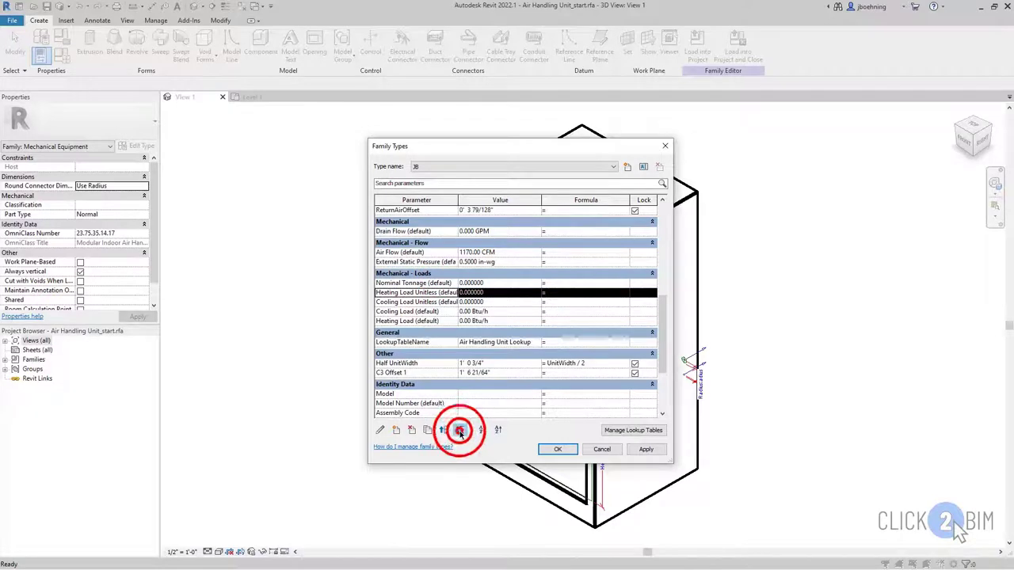
{"action": "left_click", "coordinate": [459, 431]}
{"action": "left_click", "coordinate": [459, 430]}
{"action": "left_click", "coordinate": [459, 430]}
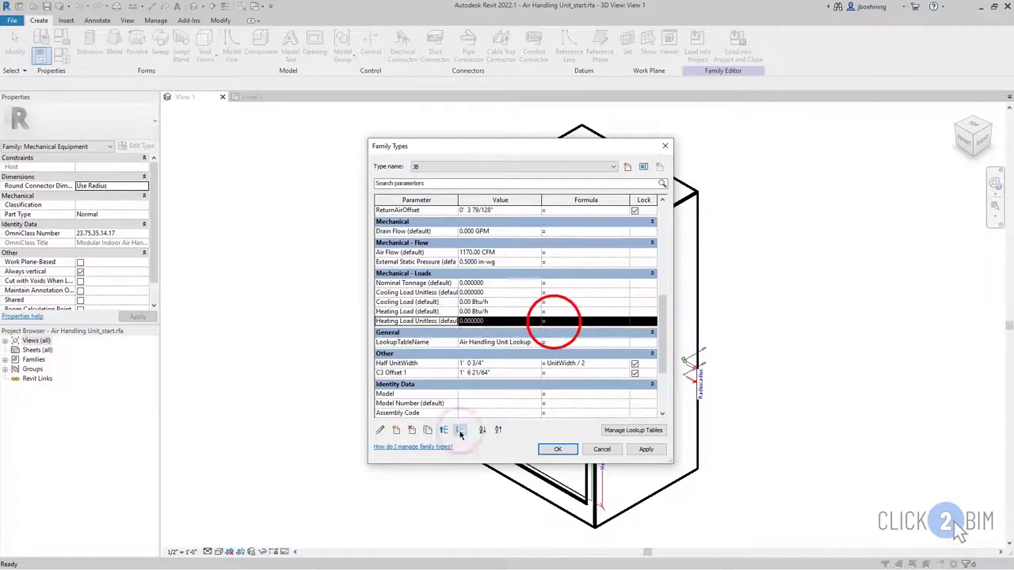
Step: Reposition Heating Load Unitless just above Heating Load
{"action": "left_click", "coordinate": [553, 321]}
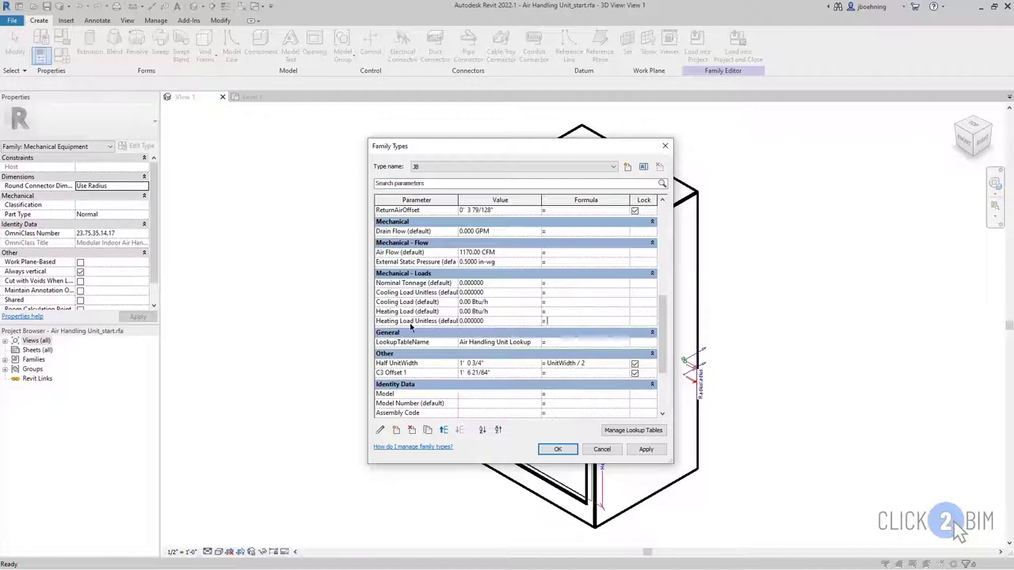
{"action": "left_click", "coordinate": [545, 323]}
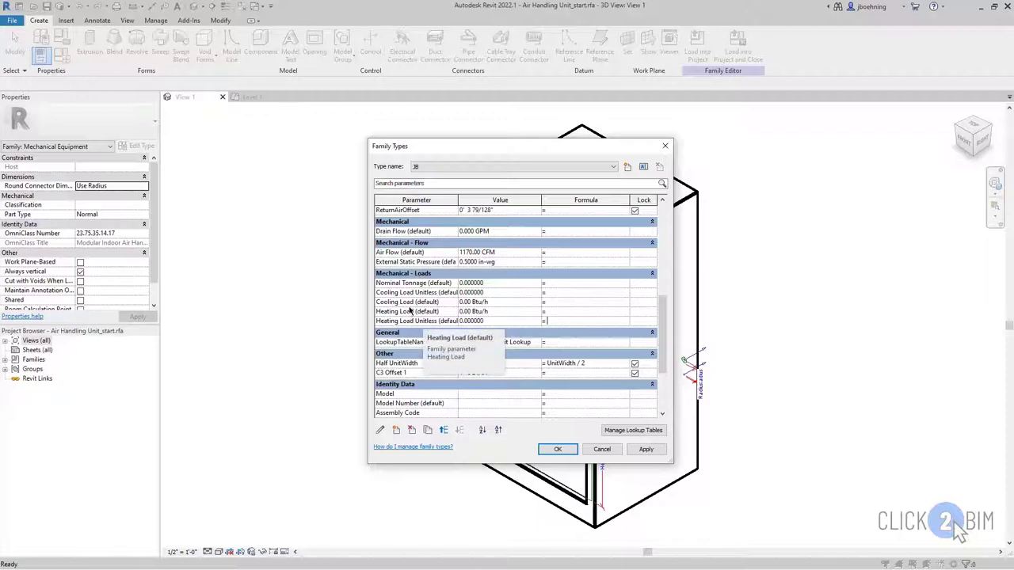
{"action": "left_click", "coordinate": [408, 321]}
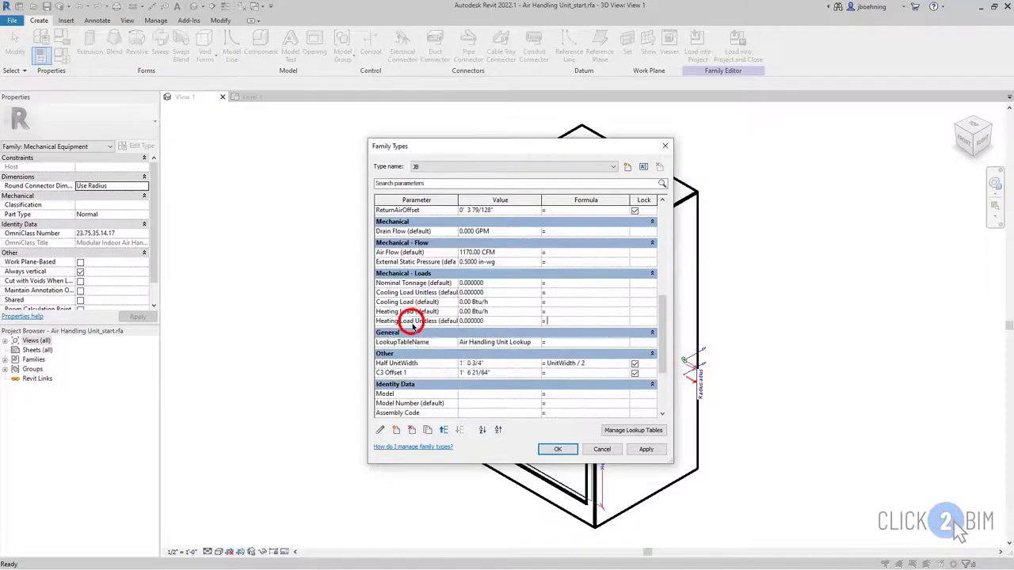
{"action": "left_click", "coordinate": [443, 430]}
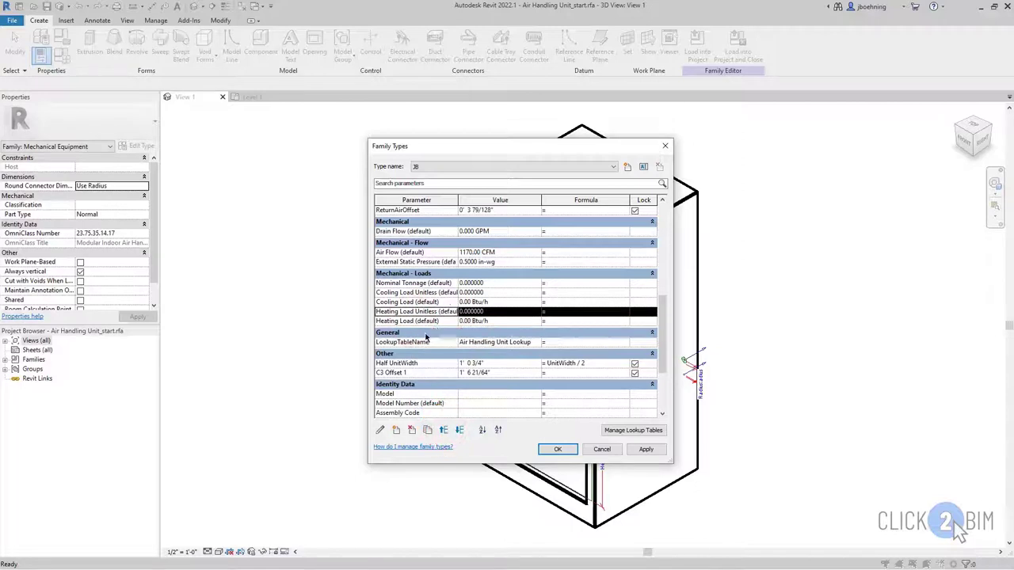
Step: Enter the Cooling Load formula 'Cooling Load Unitless / 1 Btu/h'
{"action": "left_click", "coordinate": [550, 301]}
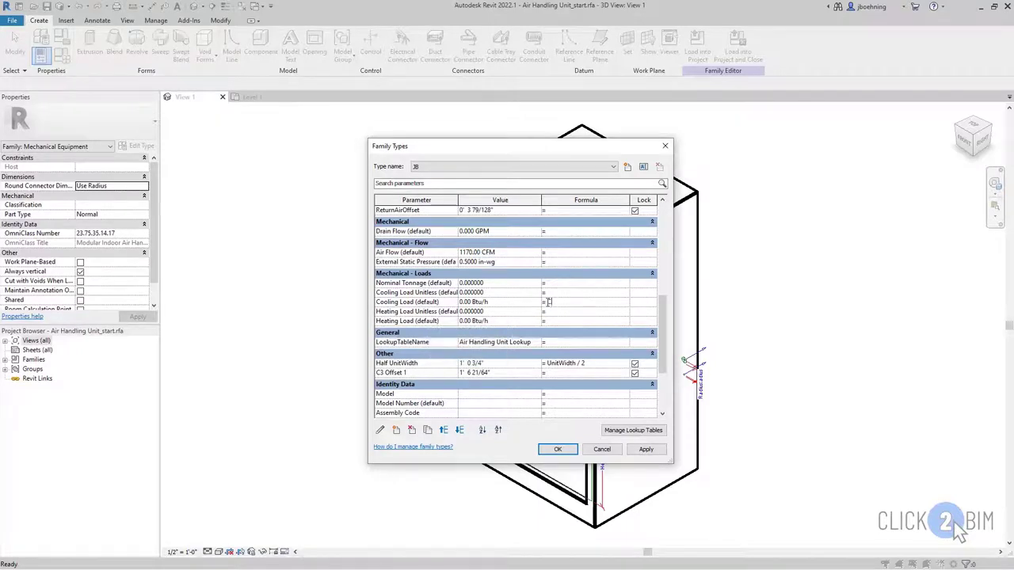
{"action": "type", "text": "Cooling Load Unitless / 1 Btu/h"}
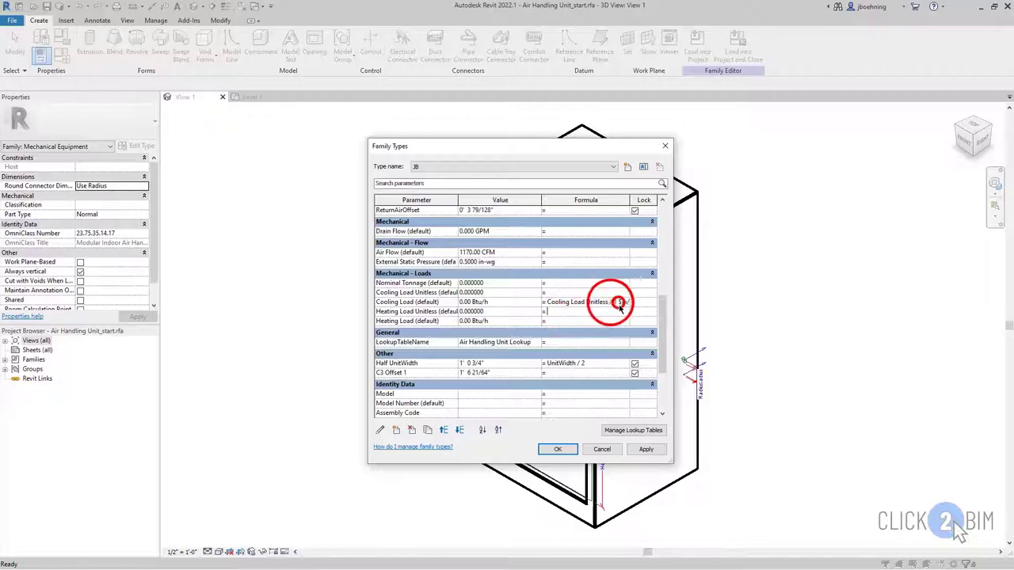
{"action": "left_click_drag", "start_coordinate": [599, 302], "coordinate": [633, 302]}
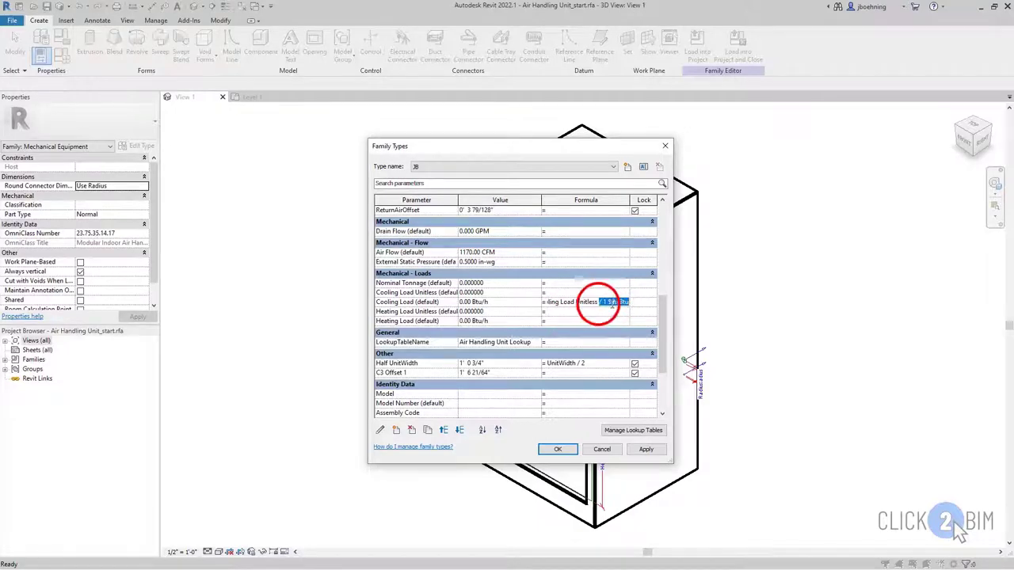
{"action": "left_click", "coordinate": [600, 302]}
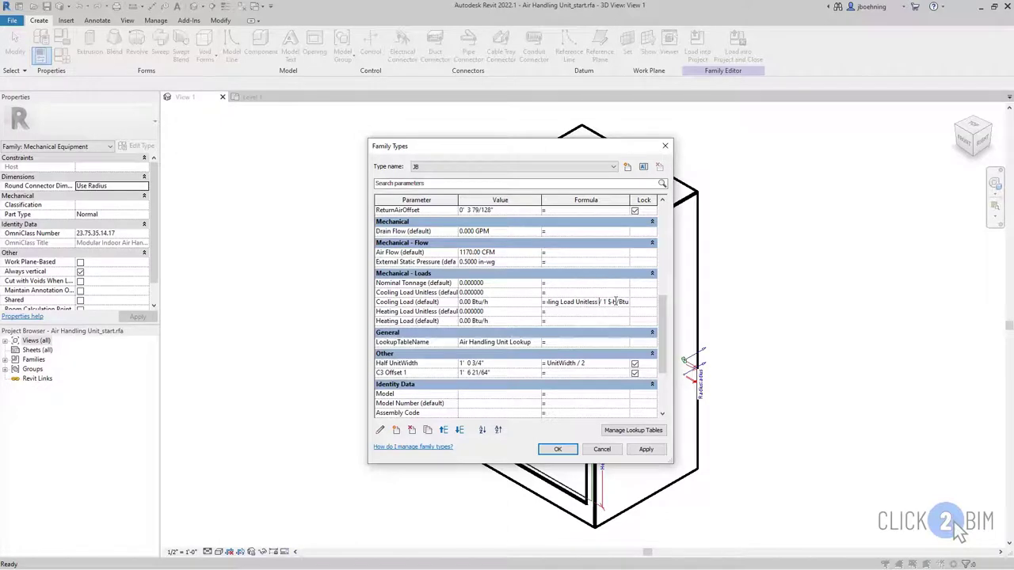
Step: Enter the Heating Load formula 'Heating Load Unitless *1 Btu' and apply the Family Types changes
{"action": "left_click", "coordinate": [566, 320]}
{"action": "type", "text": "Heating Load Unitless"}
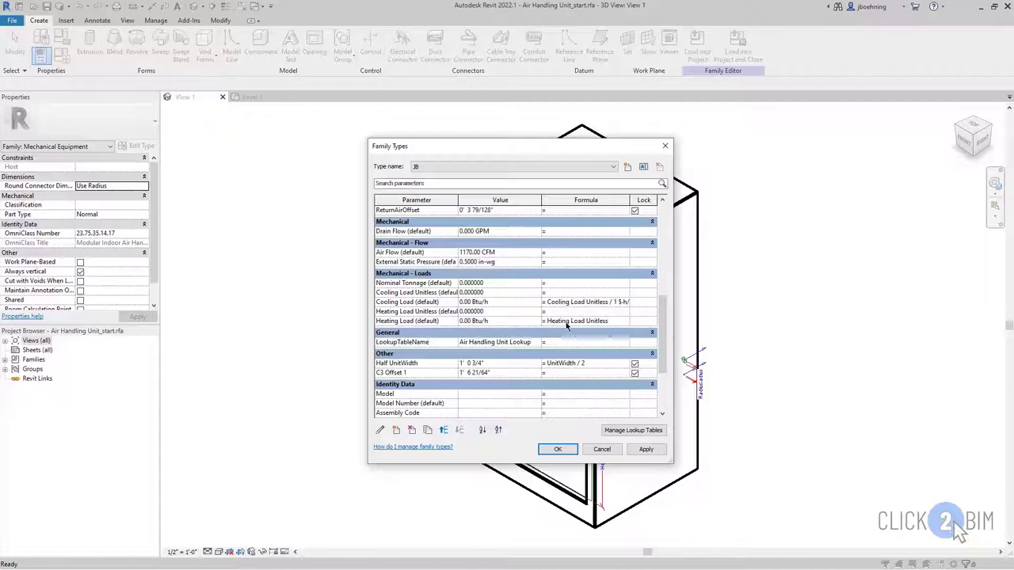
{"action": "type", "text": " *1"}
{"action": "left_click", "coordinate": [567, 316]}
{"action": "type", "text": "Btu"}
{"action": "left_click", "coordinate": [559, 449]}
Step: Save the family and rename header D1 to Cooling Load Unitless##Number##General
{"action": "left_click", "coordinate": [46, 6]}
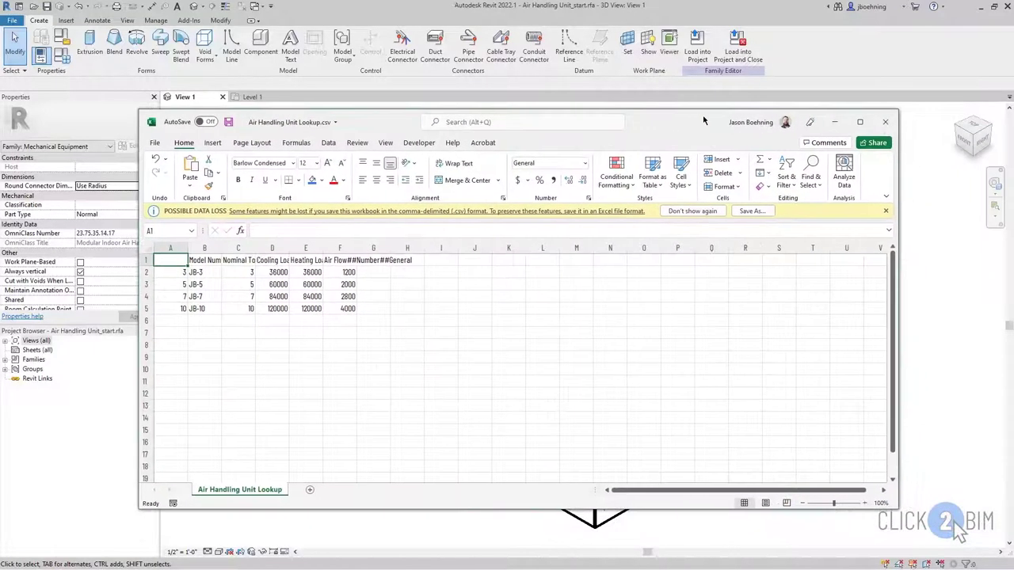
{"action": "left_click", "coordinate": [269, 261]}
{"action": "left_click", "coordinate": [286, 231]}
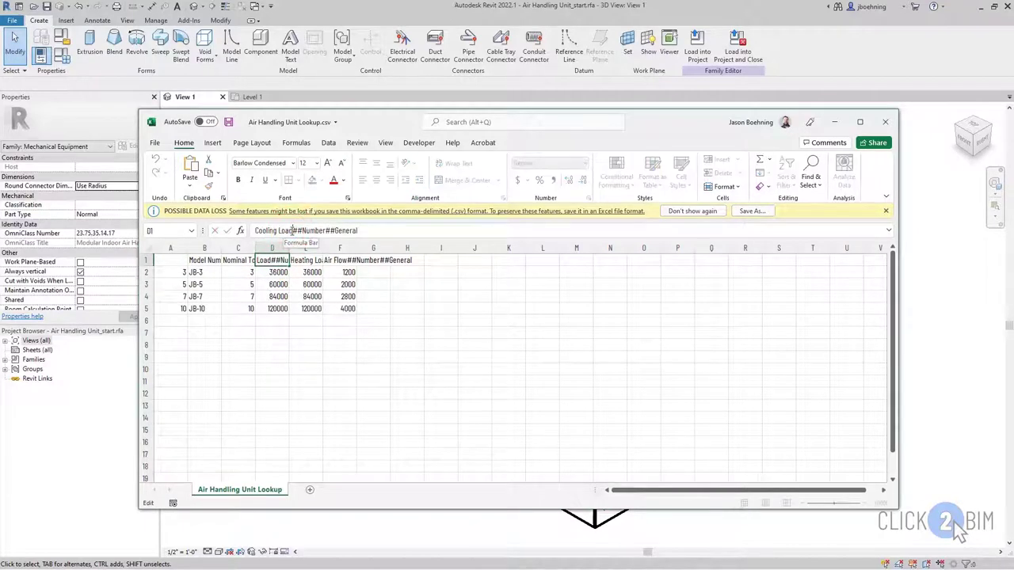
{"action": "type", "text": "Unit"}
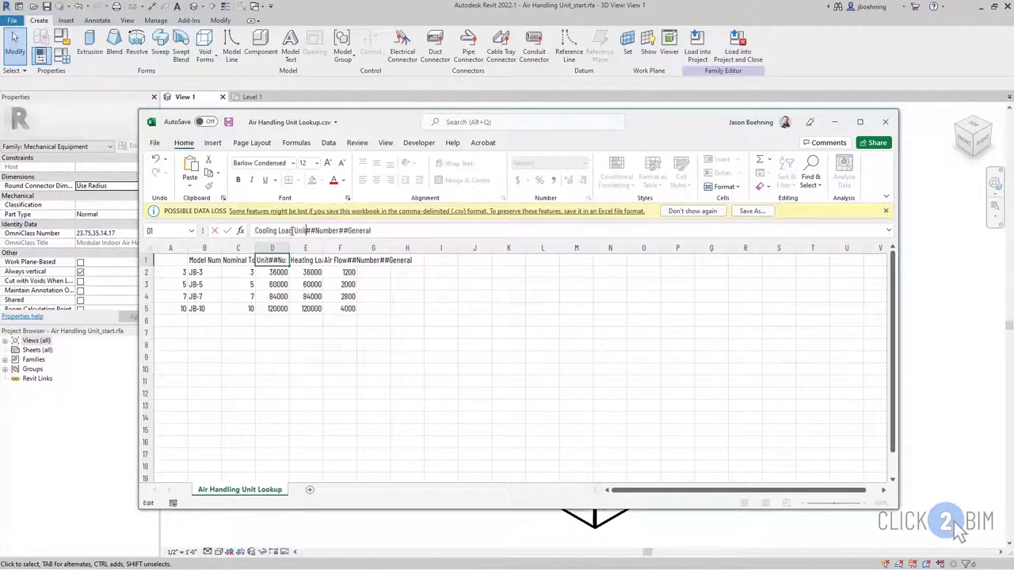
{"action": "type", "text": "less"}
Step: Rename header E1 to Heating Load Unitless and save the lookup CSV
{"action": "left_click", "coordinate": [291, 258]}
{"action": "left_click", "coordinate": [294, 229]}
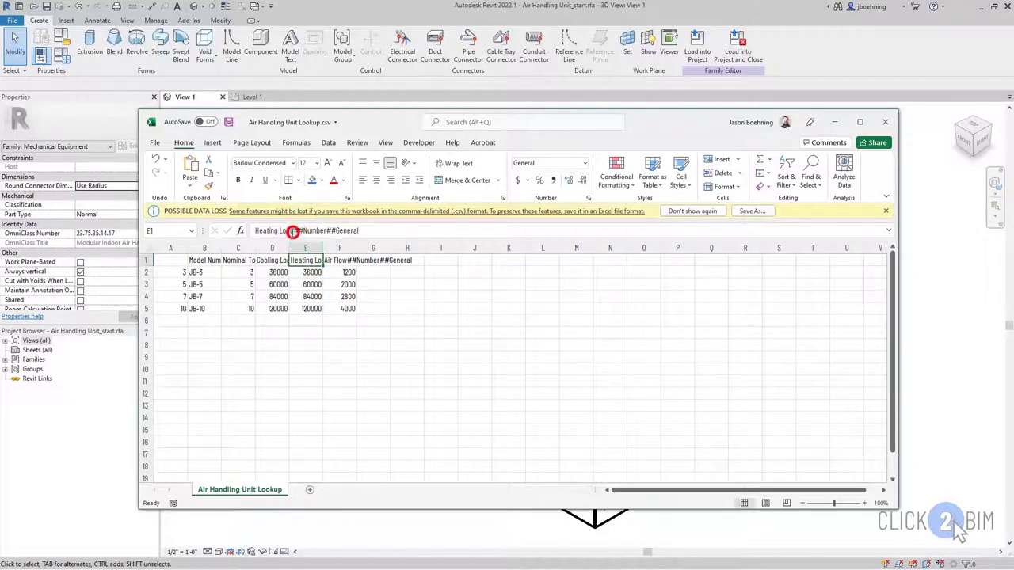
{"action": "type", "text": "Unitle"}
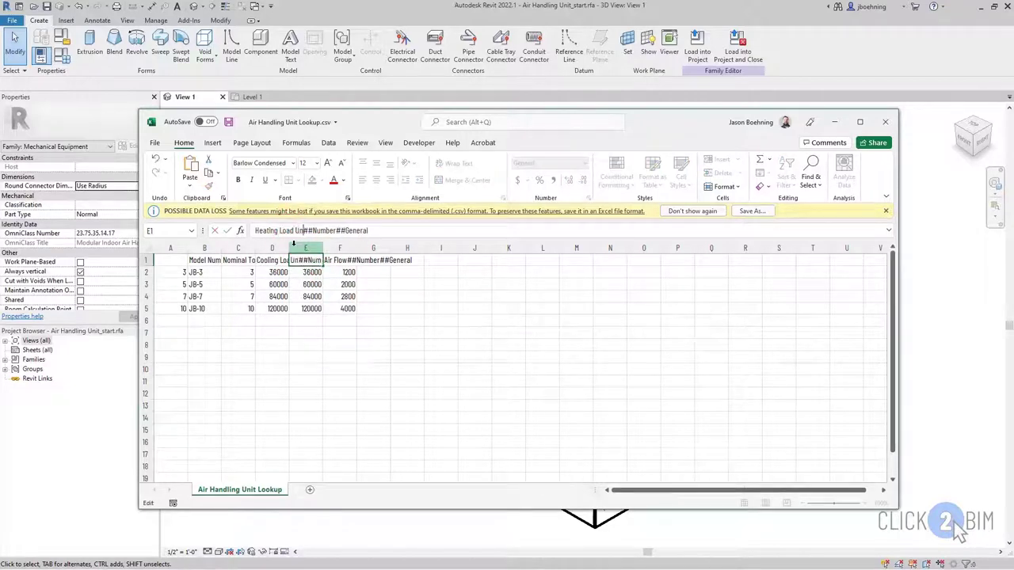
{"action": "type", "text": "ss"}
{"action": "key", "text": "Return"}
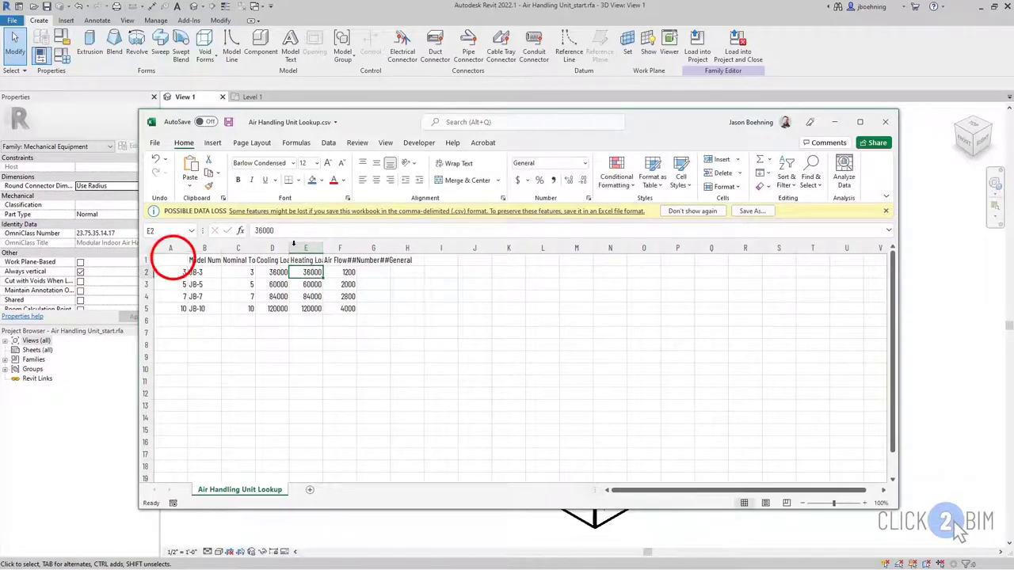
{"action": "left_click", "coordinate": [173, 259]}
{"action": "left_click", "coordinate": [228, 121]}
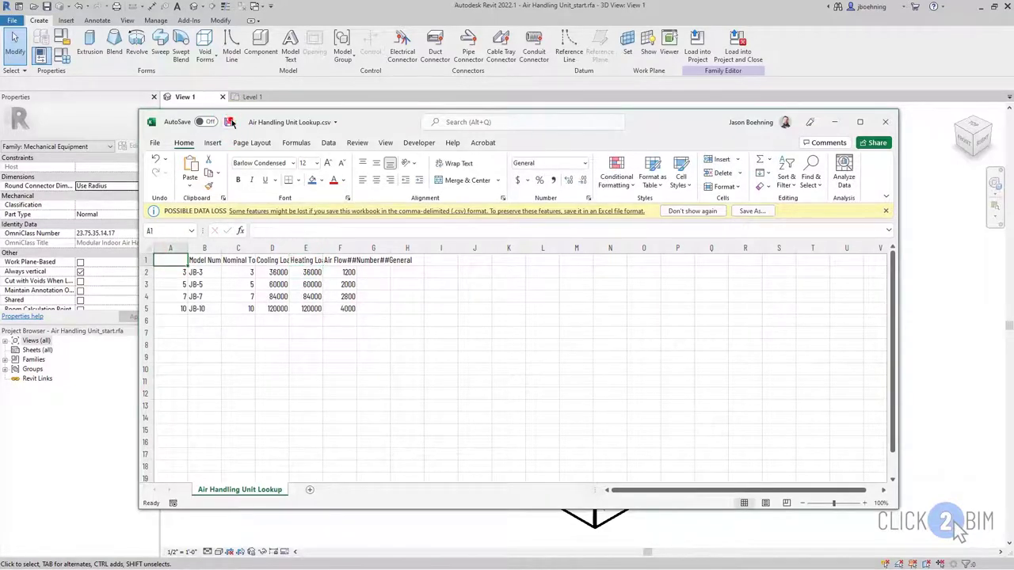
Step: Re-import the updated Air Handling Unit Lookup CSV, replacing the family's existing lookup table
{"action": "left_click", "coordinate": [885, 121]}
{"action": "left_click", "coordinate": [62, 56]}
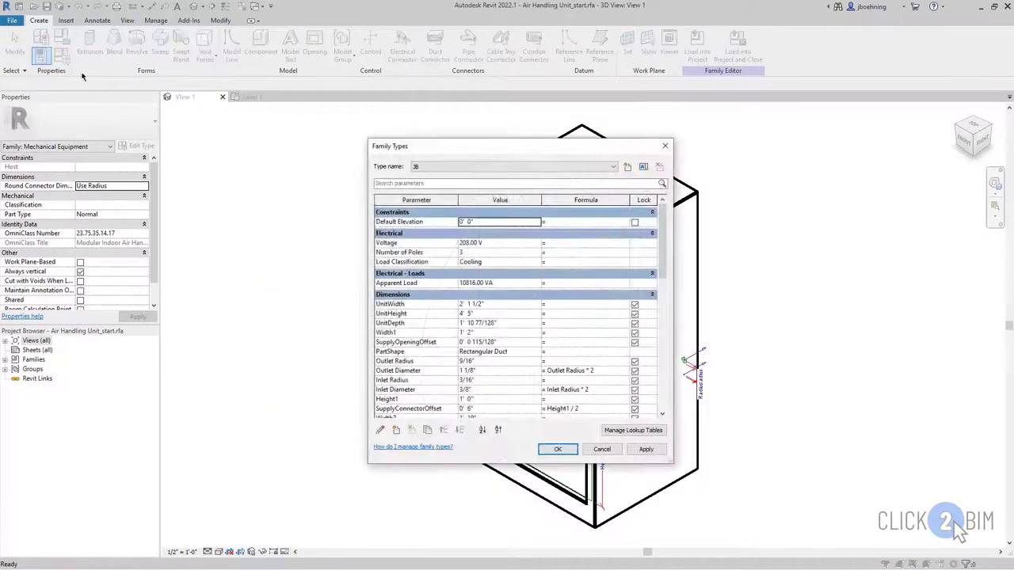
{"action": "left_click", "coordinate": [634, 430]}
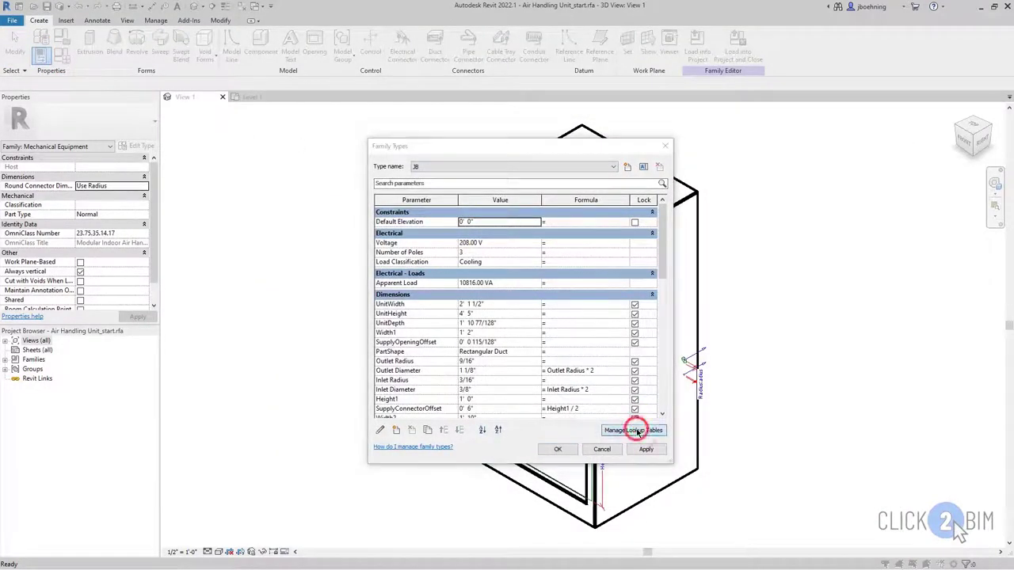
{"action": "left_click", "coordinate": [607, 232]}
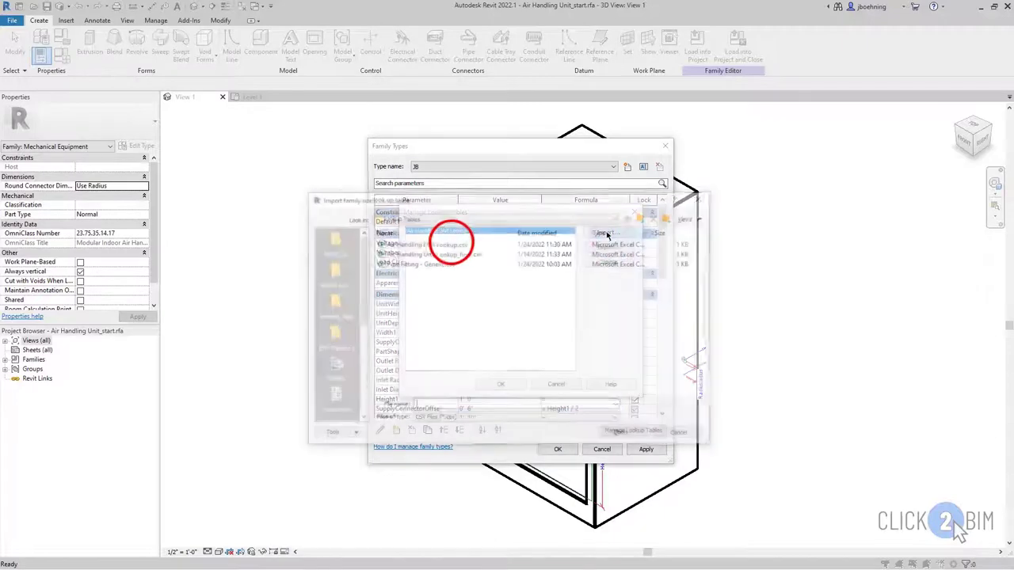
{"action": "left_click", "coordinate": [448, 244]}
{"action": "left_click", "coordinate": [623, 434]}
{"action": "left_click", "coordinate": [534, 302]}
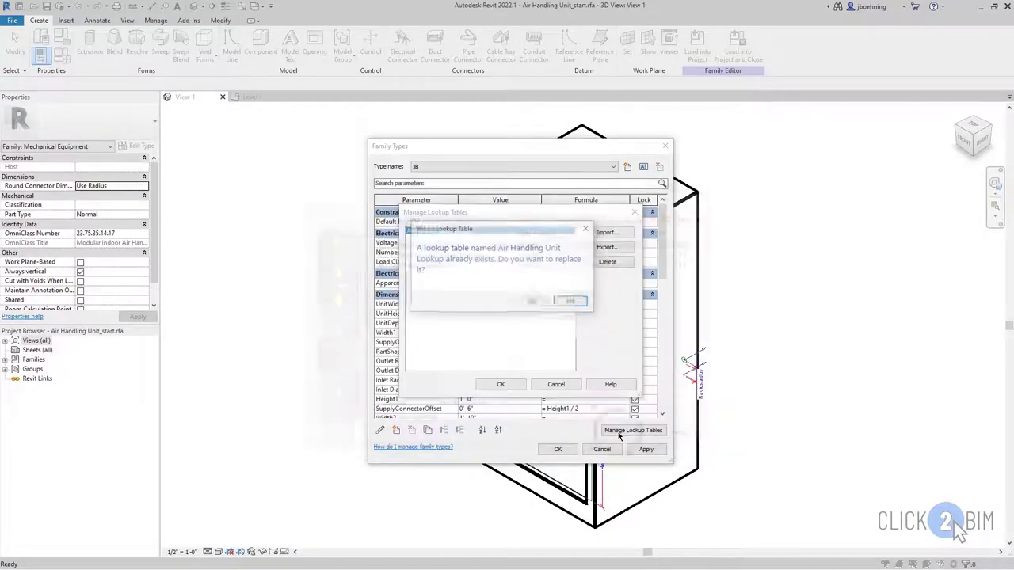
{"action": "left_click", "coordinate": [513, 384]}
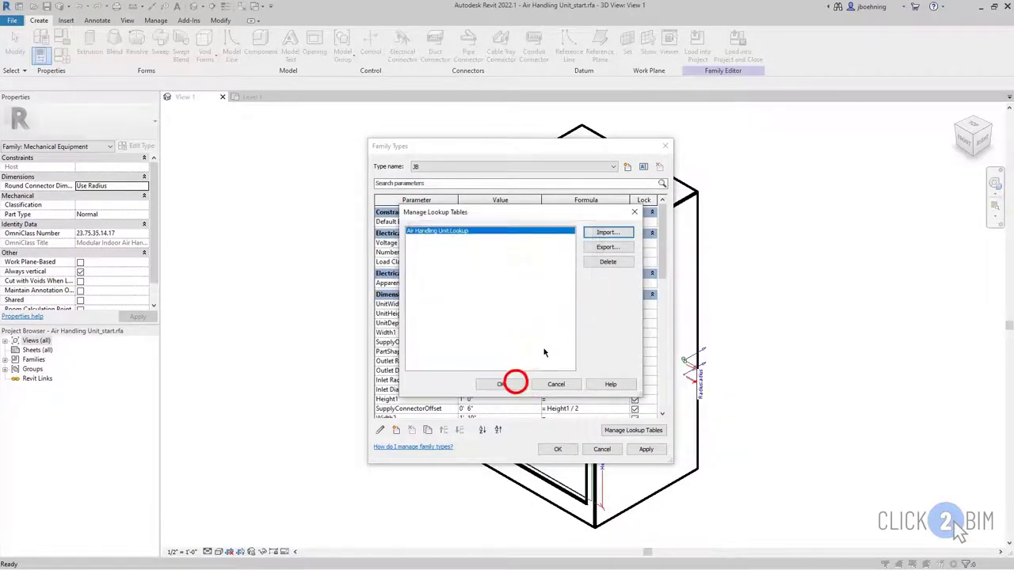
{"action": "scroll", "coordinate": [543, 356], "scroll_direction": "down", "scroll_amount": 10}
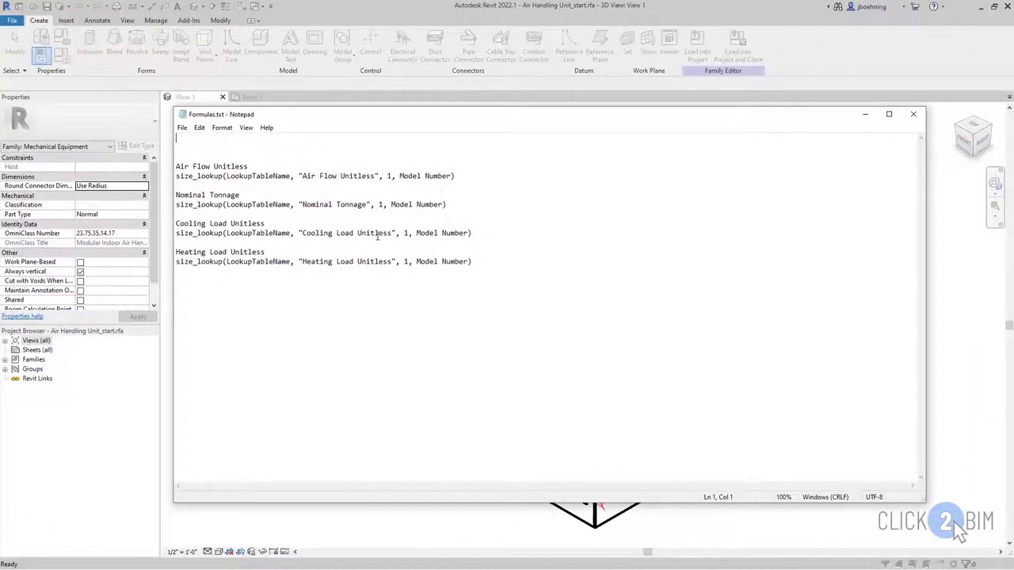
Step: Paste the cooling load size_lookup formula from Formulas.txt into Cooling Load Unitless
{"action": "left_click_drag", "start_coordinate": [471, 233], "coordinate": [178, 234]}
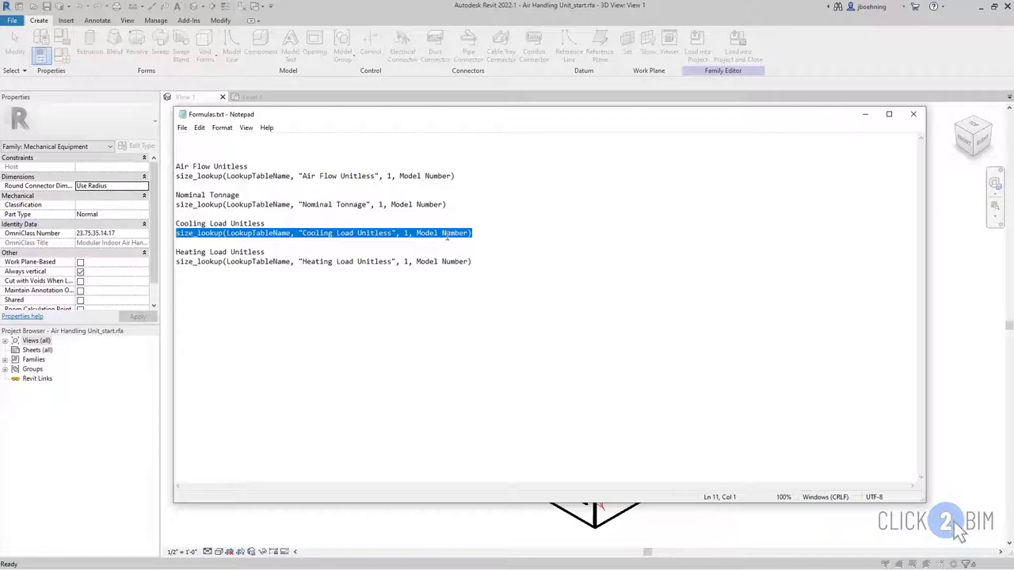
{"action": "left_click", "coordinate": [865, 114]}
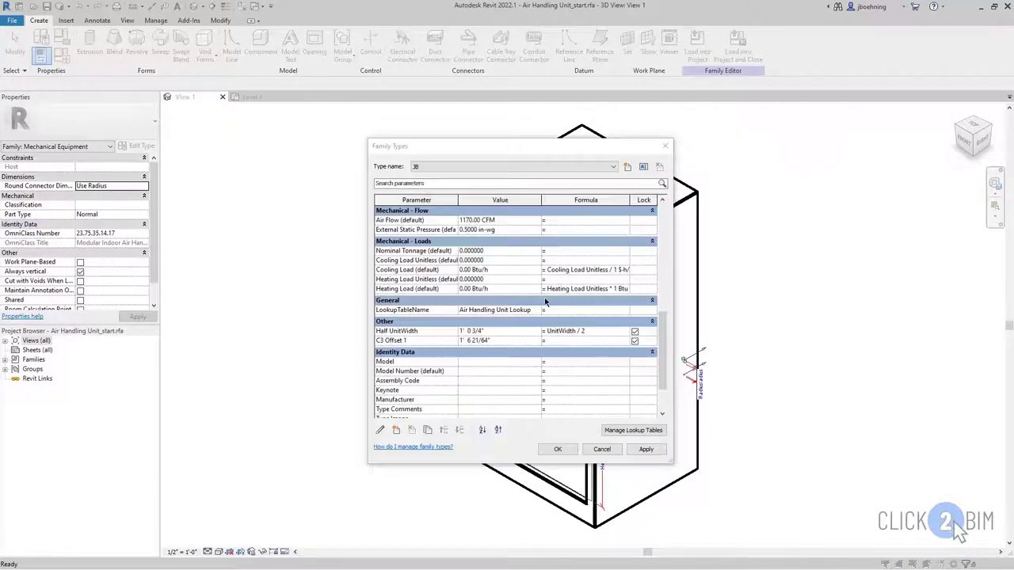
{"action": "left_click", "coordinate": [559, 270]}
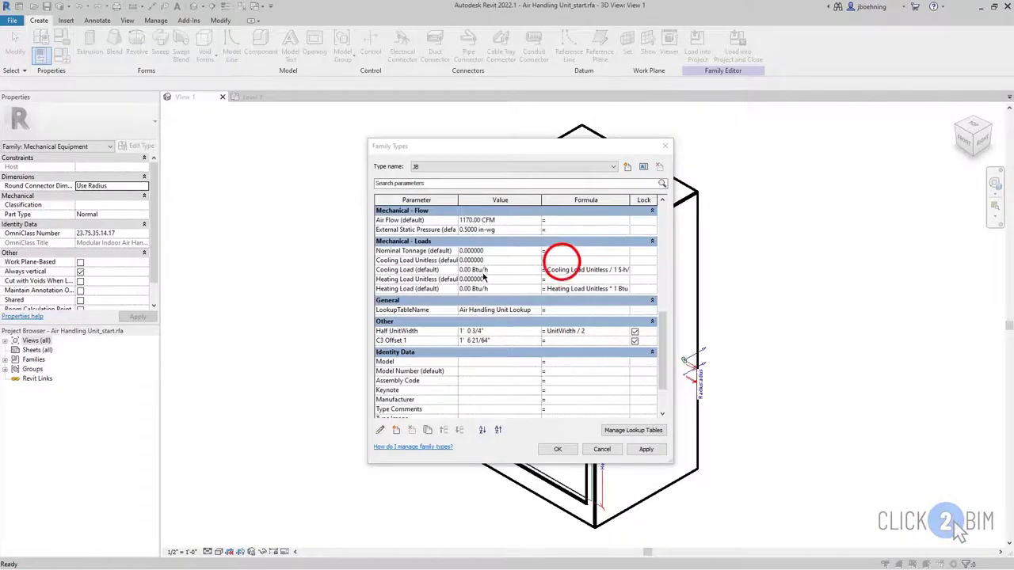
{"action": "left_click", "coordinate": [562, 266]}
{"action": "key", "text": "ctrl+v"}
{"action": "key", "text": "Return"}
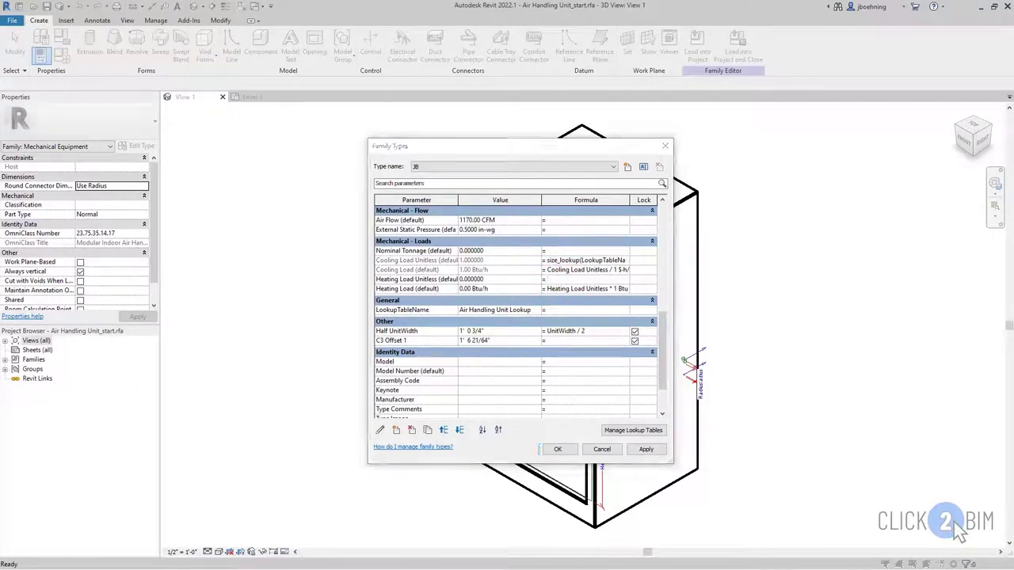
Step: Paste the heating load size_lookup formula into Heating Load Unitless
{"action": "left_click_drag", "start_coordinate": [475, 267], "coordinate": [175, 265]}
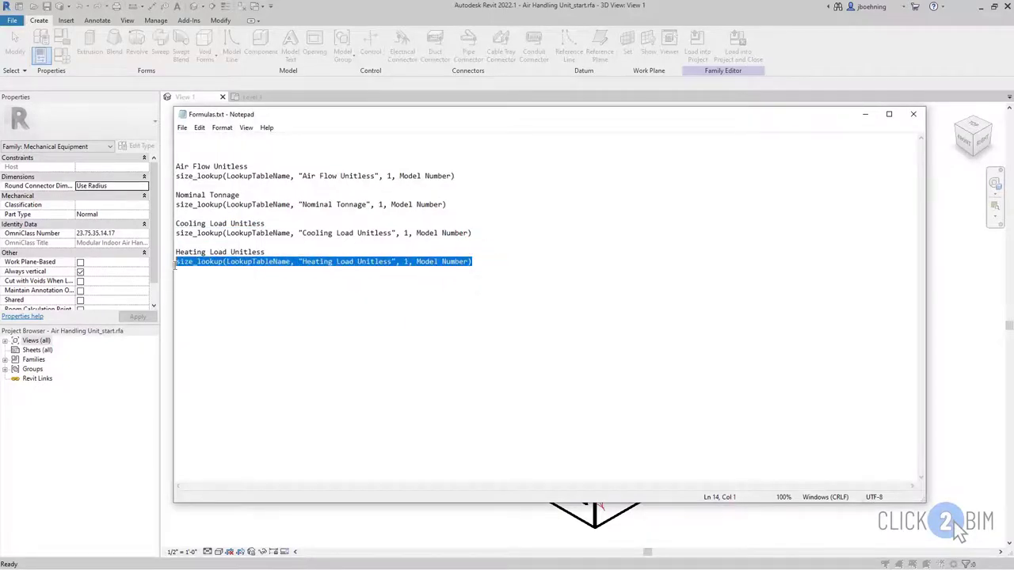
{"action": "left_click", "coordinate": [865, 115]}
{"action": "left_click", "coordinate": [557, 278]}
{"action": "key", "text": "ctrl+v"}
{"action": "left_click", "coordinate": [556, 309]}
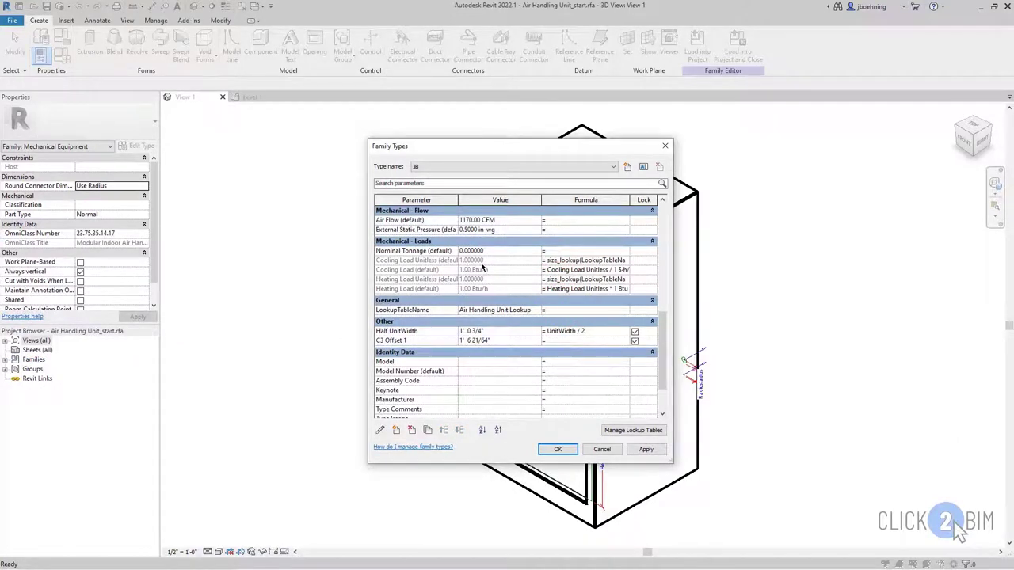
{"action": "scroll", "coordinate": [504, 307], "scroll_direction": "down", "scroll_amount": 2}
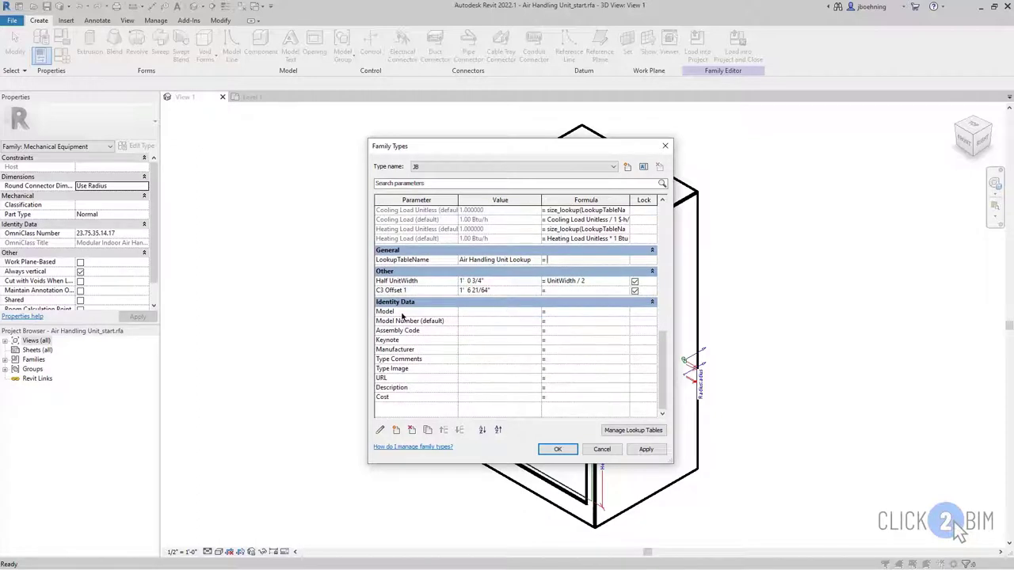
Step: Enter JB-3 as the default Model Number so both loads resolve to 36000 Btu/h
{"action": "scroll", "coordinate": [489, 320], "scroll_direction": "up", "scroll_amount": 2}
{"action": "left_click", "coordinate": [471, 372]}
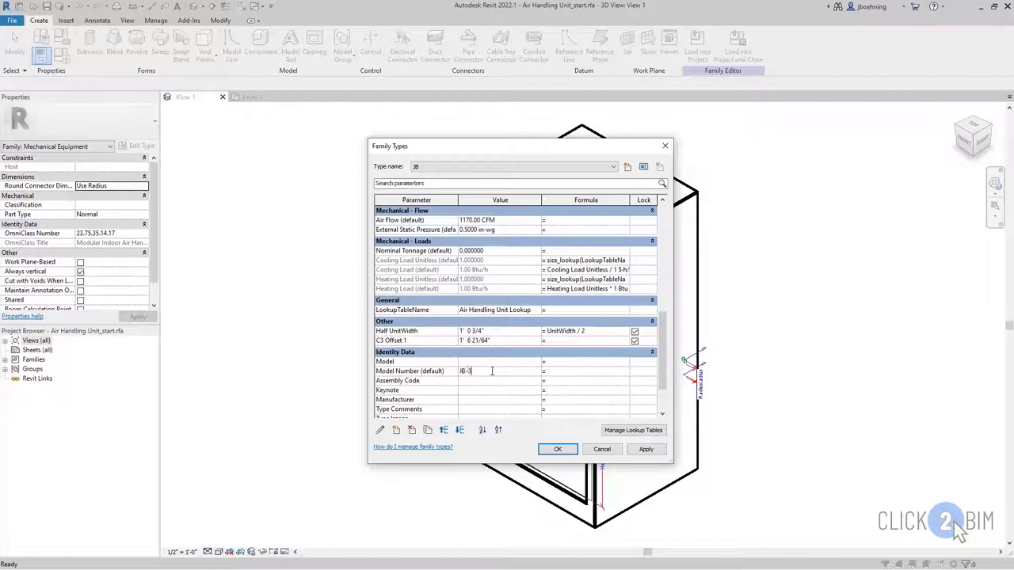
{"action": "type", "text": "JB-3"}
{"action": "left_click", "coordinate": [495, 380]}
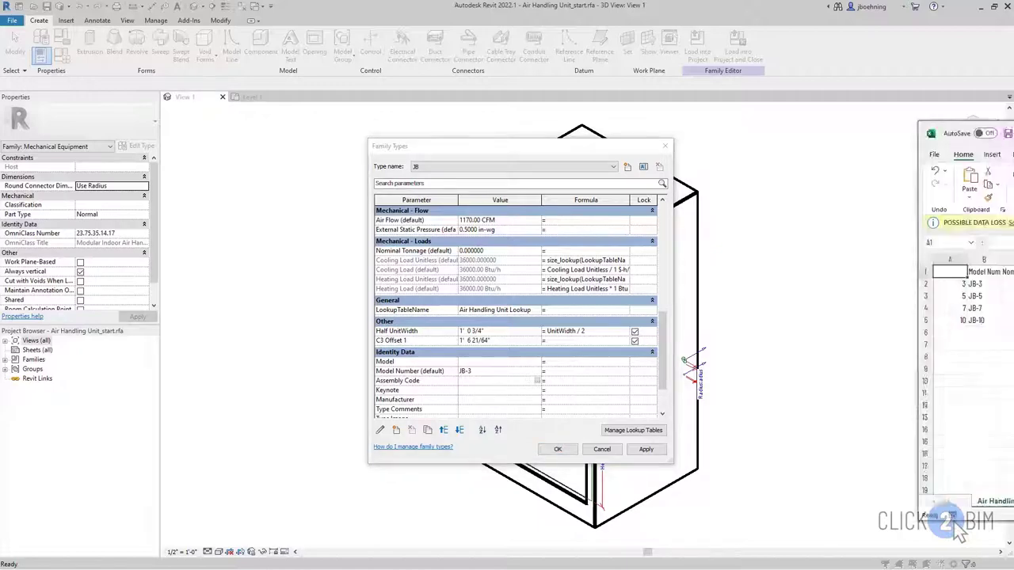
Step: Check the JB-3 row in the lookup CSV and widen column B to show the full Model Number header
{"action": "left_click", "coordinate": [235, 279]}
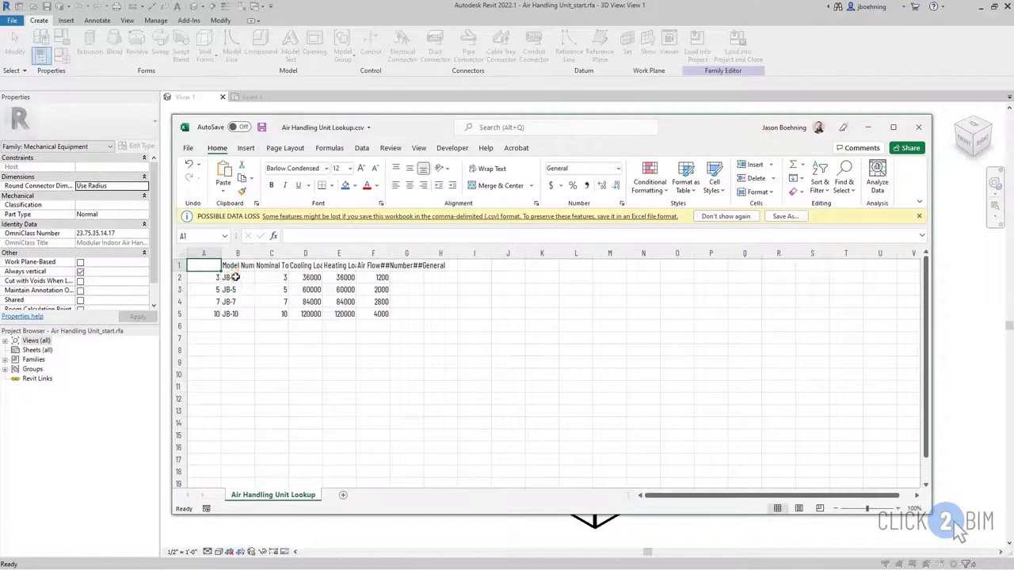
{"action": "left_click", "coordinate": [228, 279]}
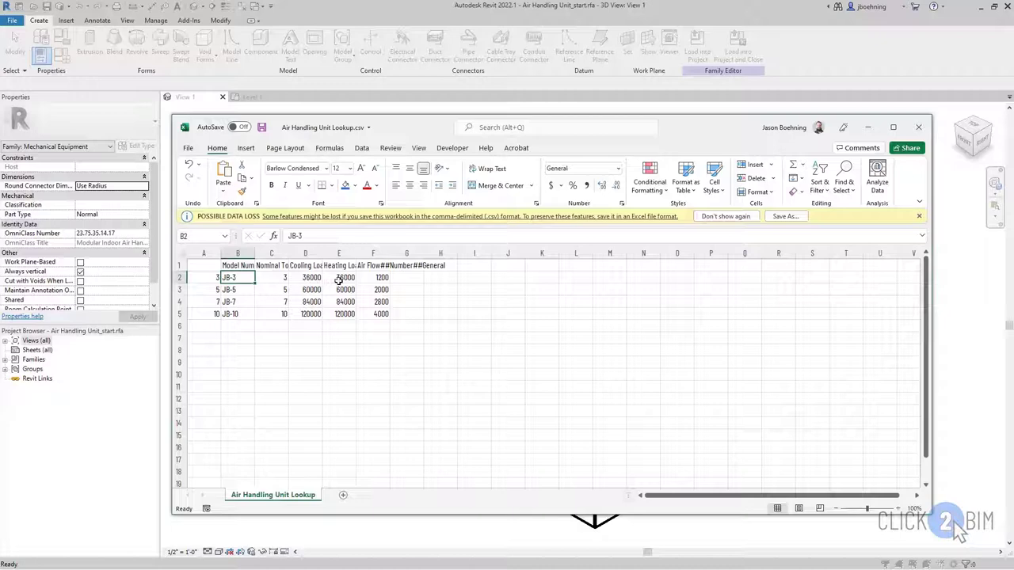
{"action": "double_click", "coordinate": [255, 253]}
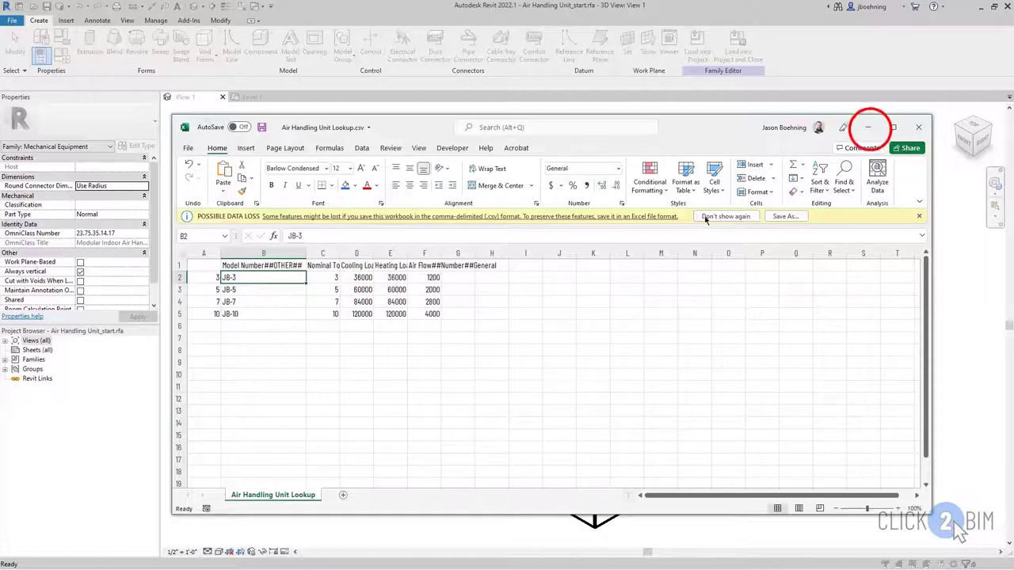
Step: Change the default Model Number to JB-7 so loads become 84000 Btu/h, then close Family Types
{"action": "left_click", "coordinate": [481, 372]}
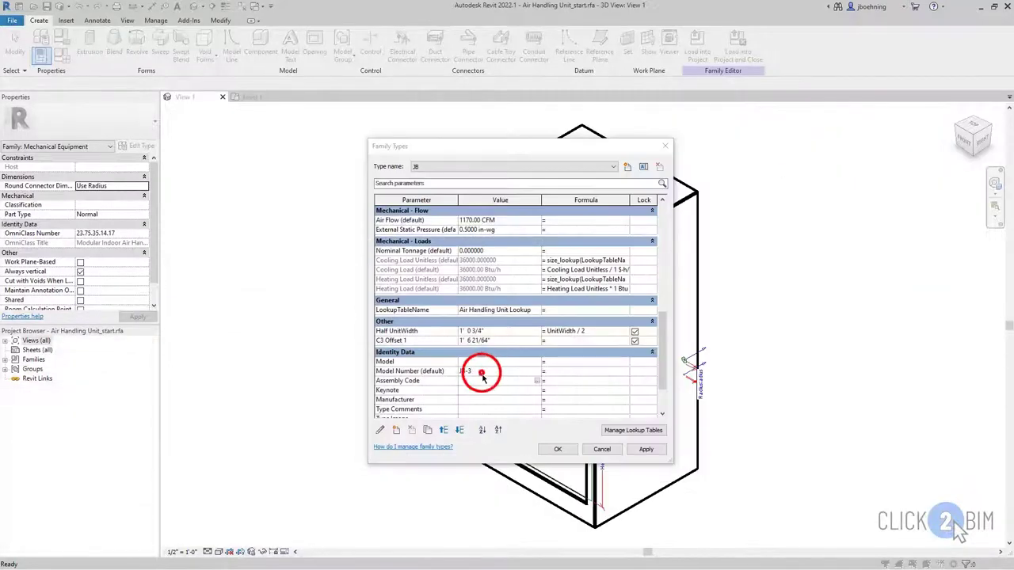
{"action": "left_click", "coordinate": [480, 372]}
{"action": "double_click", "coordinate": [483, 371]}
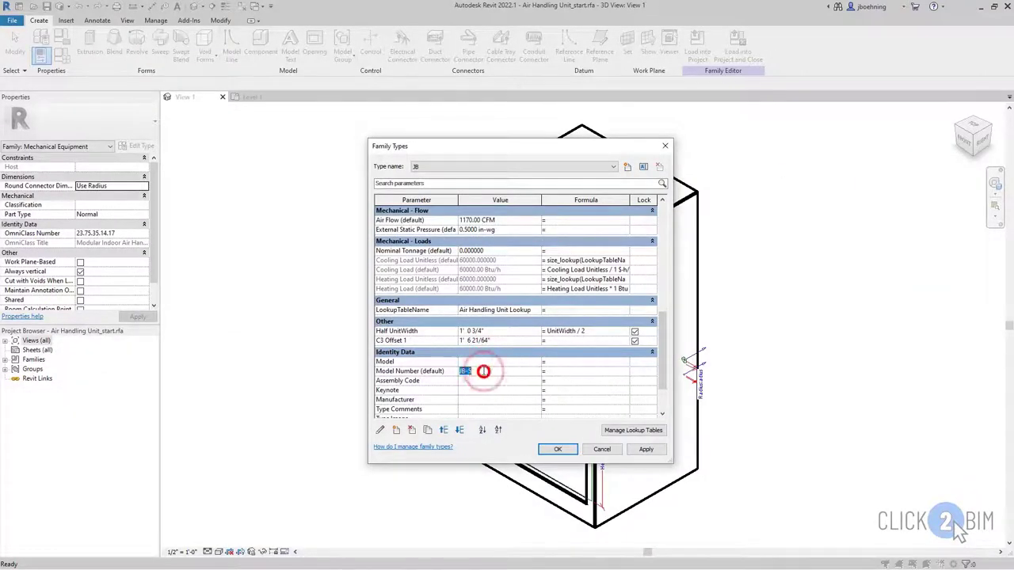
{"action": "left_click", "coordinate": [483, 372]}
{"action": "key", "text": "BackSpace"}
{"action": "type", "text": "7"}
{"action": "left_click", "coordinate": [488, 362]}
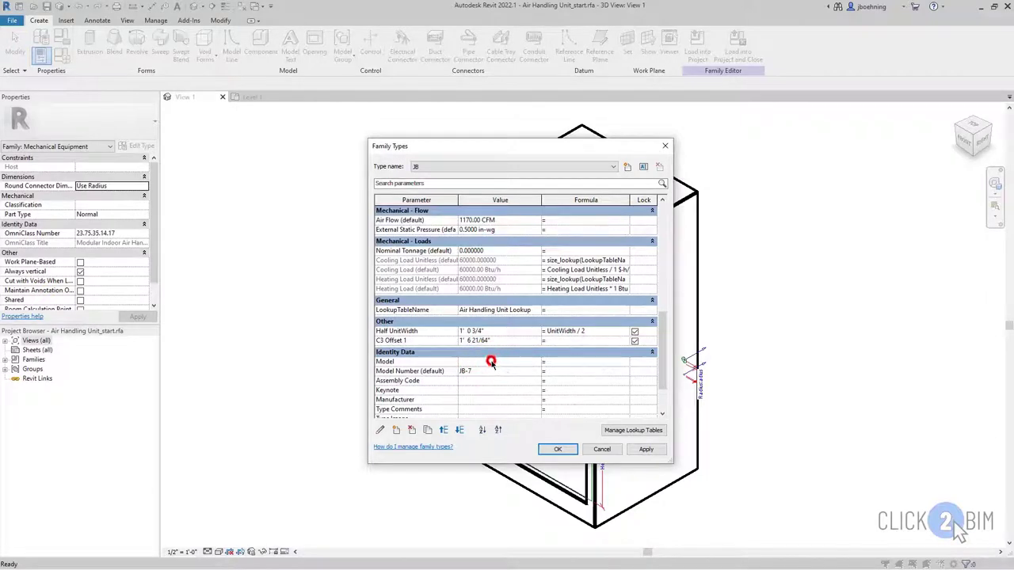
{"action": "left_click", "coordinate": [558, 449]}
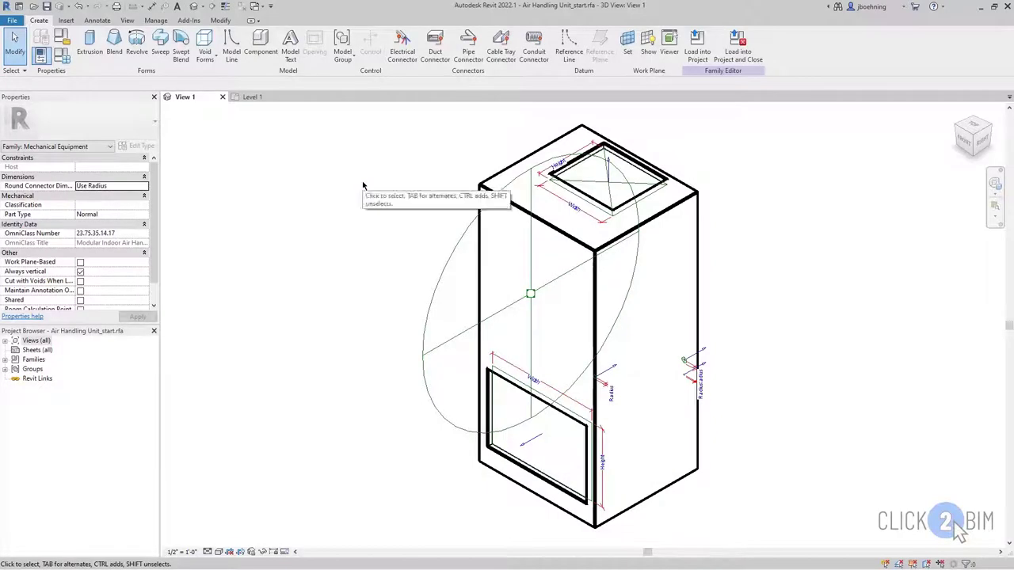
Step: Open the Level 1 plan without saving and inspect the first unit's Identity Data
{"action": "left_click", "coordinate": [251, 97]}
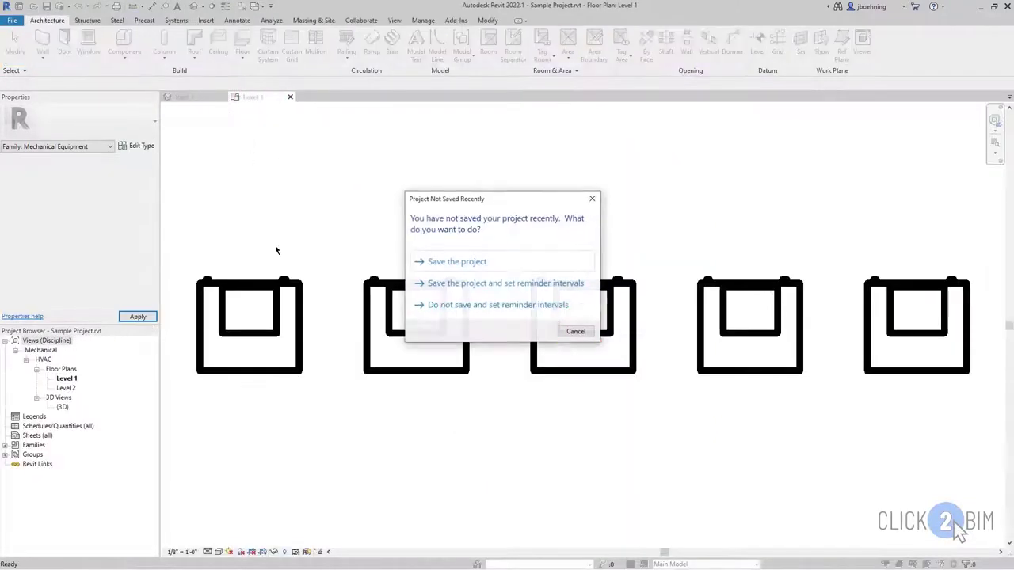
{"action": "left_click", "coordinate": [580, 334]}
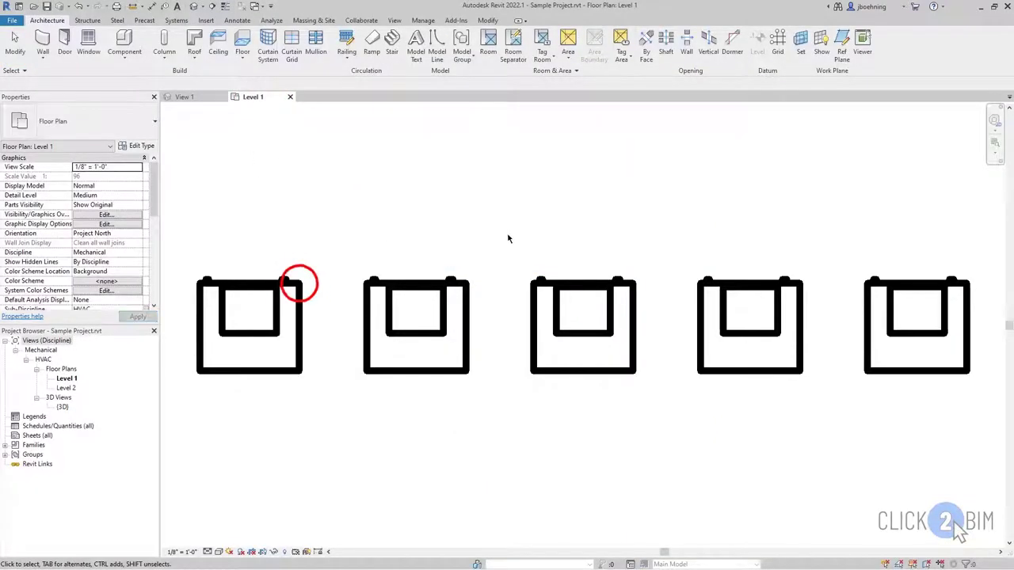
{"action": "left_click", "coordinate": [298, 283]}
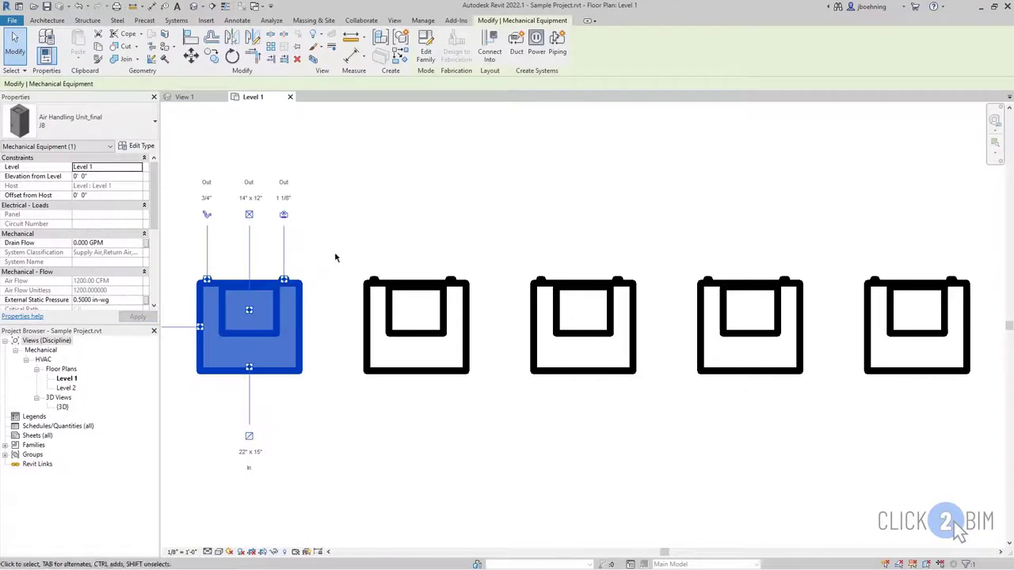
{"action": "scroll", "coordinate": [107, 259], "scroll_direction": "down", "scroll_amount": 3}
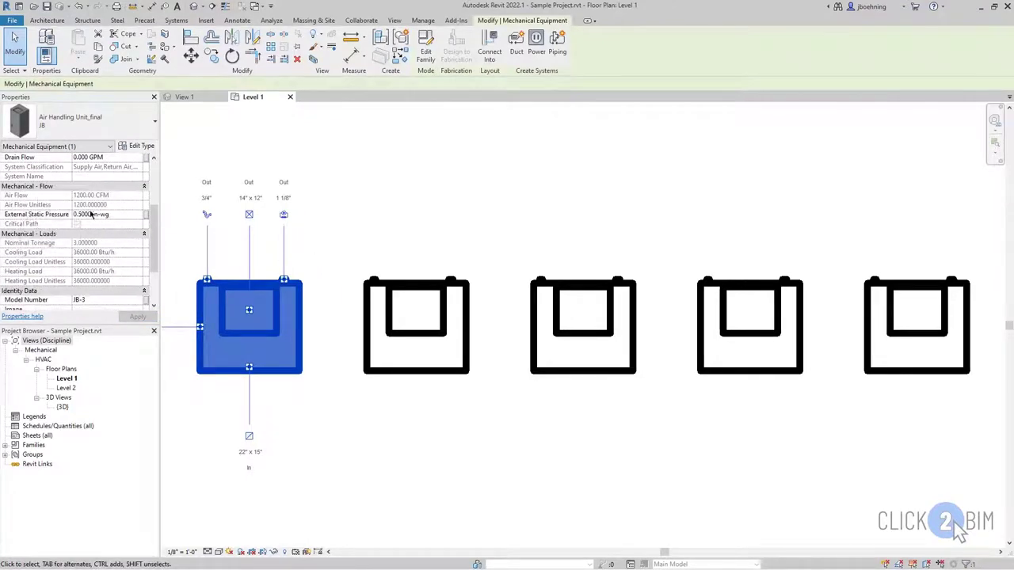
{"action": "scroll", "coordinate": [121, 253], "scroll_direction": "down", "scroll_amount": 1}
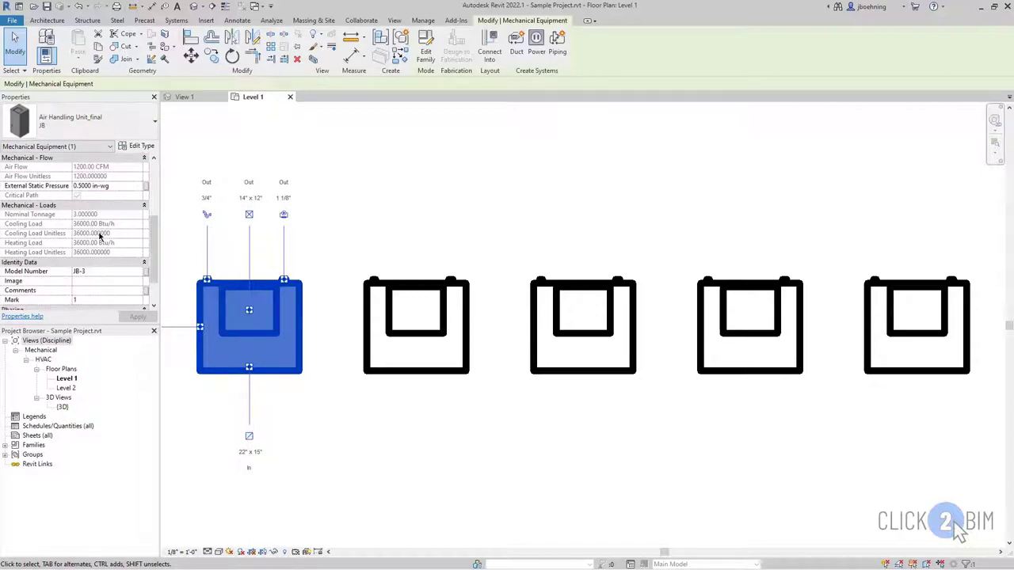
Step: Check the remaining units' loads for JB-5, JB-7, JB-10 and JB-3, then clear the selection
{"action": "left_click", "coordinate": [383, 286]}
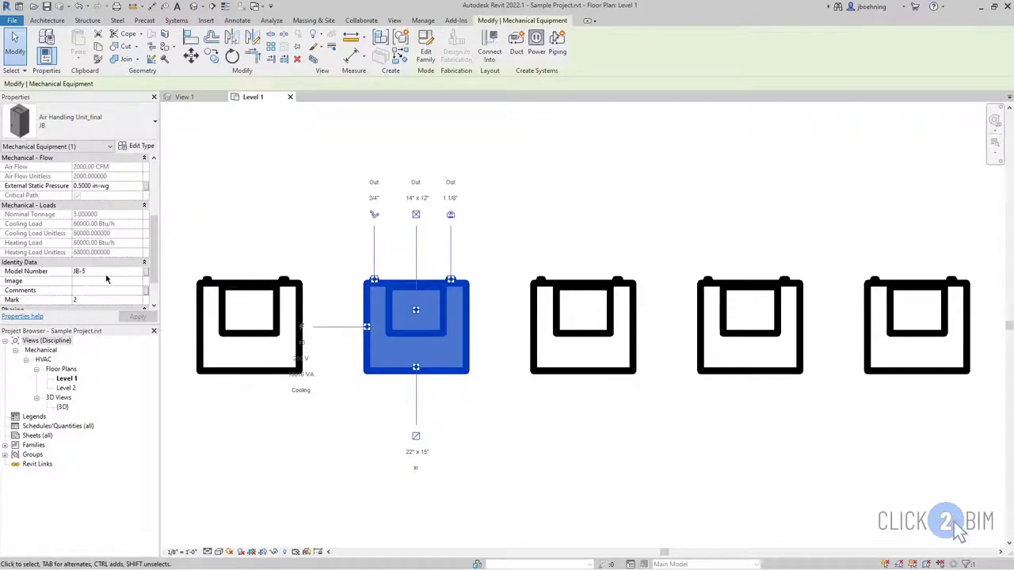
{"action": "left_click", "coordinate": [536, 287]}
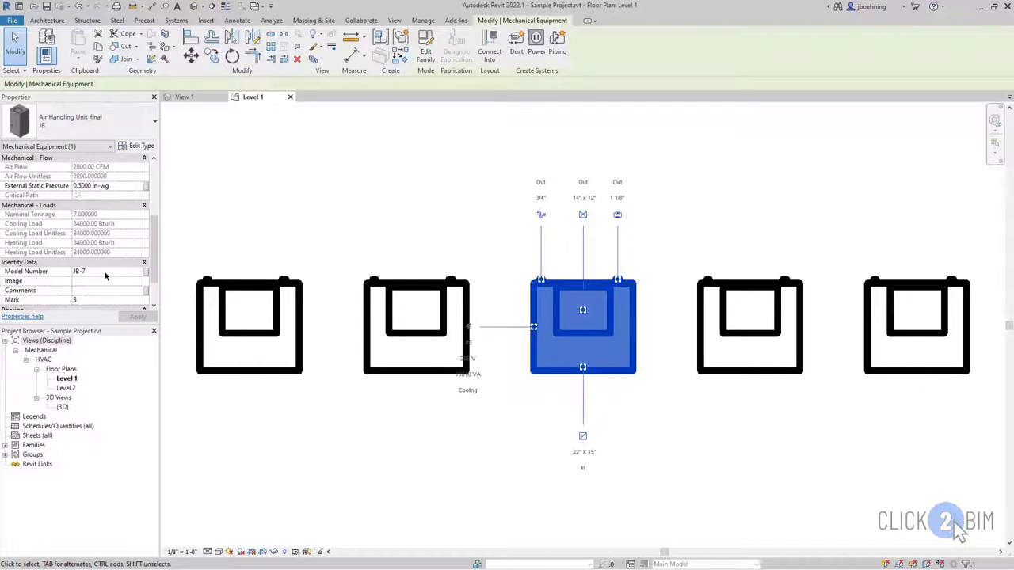
{"action": "left_click", "coordinate": [751, 282]}
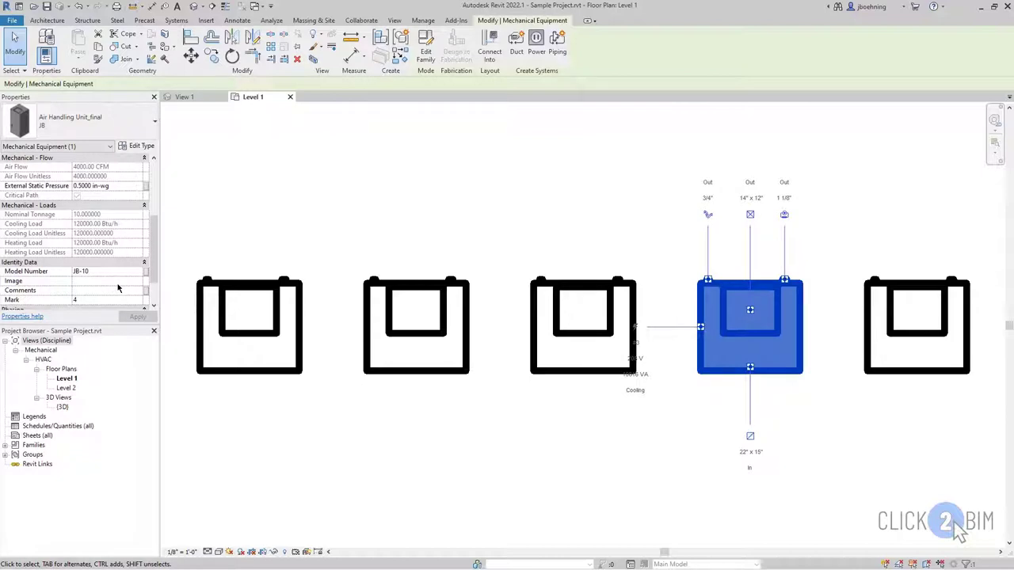
{"action": "left_click", "coordinate": [865, 298]}
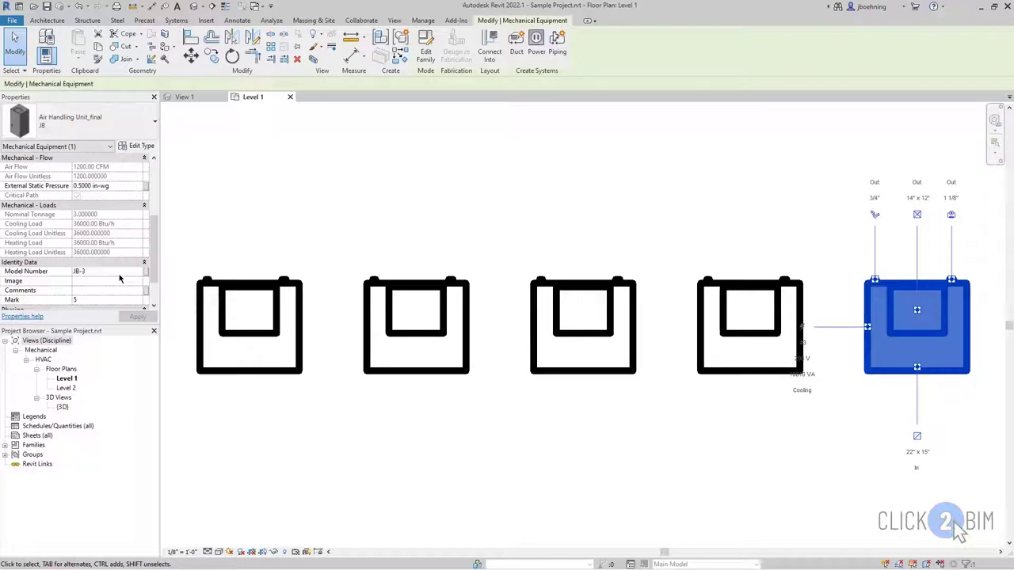
{"action": "left_click", "coordinate": [345, 457]}
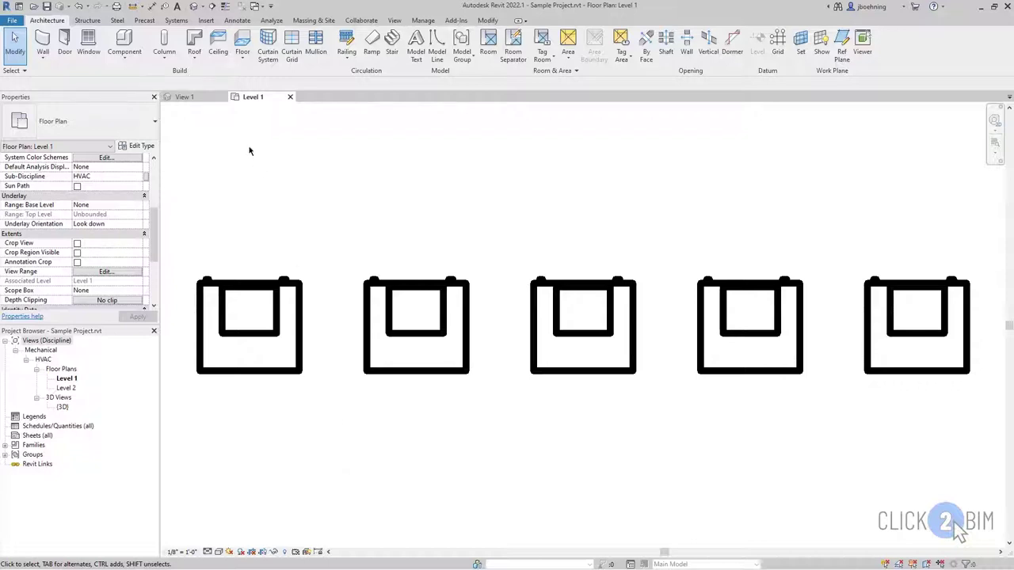
{"action": "left_click", "coordinate": [261, 287]}
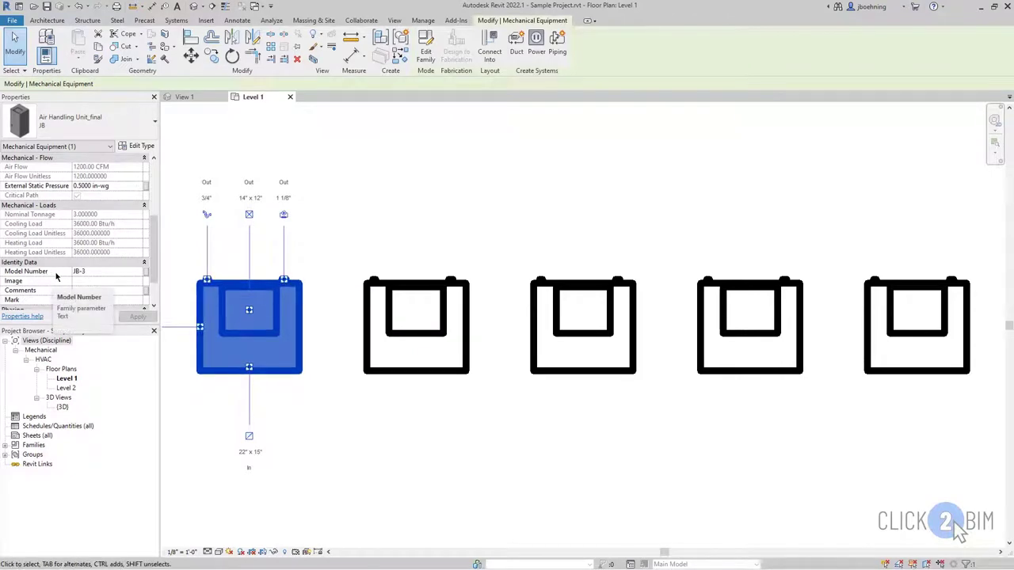
{"action": "scroll", "coordinate": [60, 276], "scroll_direction": "down", "scroll_amount": 4}
{"action": "scroll", "coordinate": [59, 275], "scroll_direction": "up", "scroll_amount": 3}
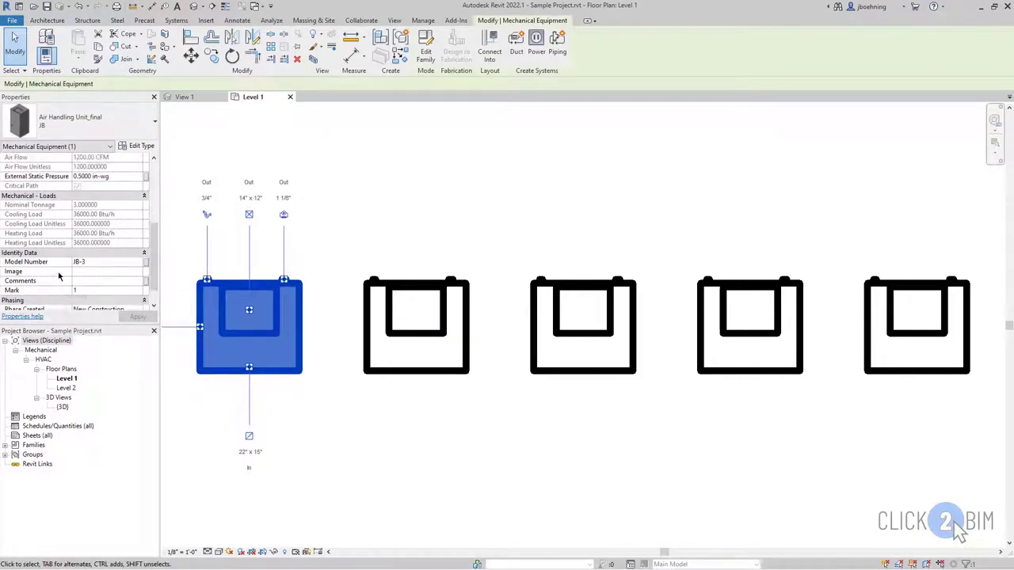
{"action": "left_click", "coordinate": [139, 146]}
{"action": "scroll", "coordinate": [511, 361], "scroll_direction": "down", "scroll_amount": 10}
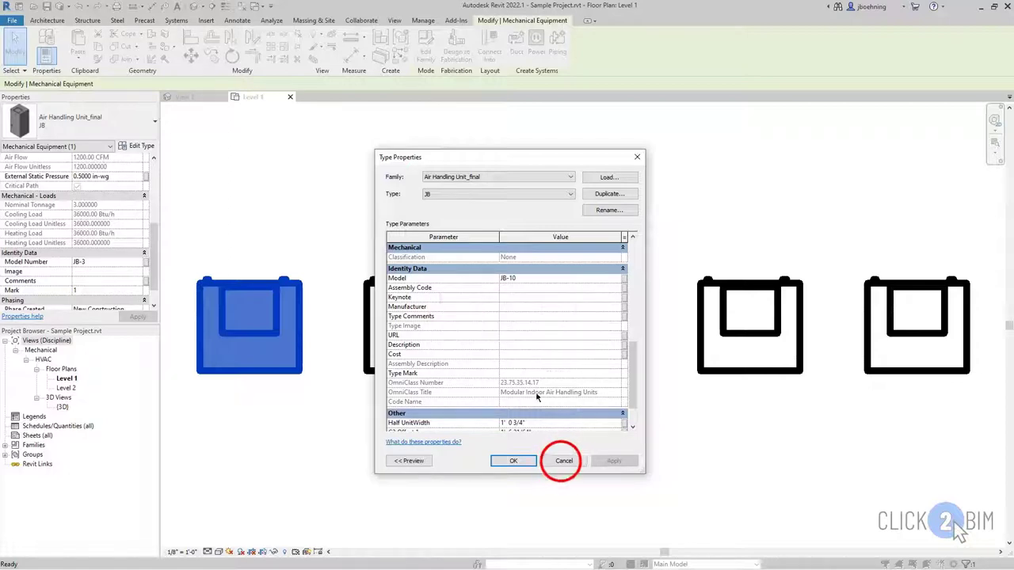
{"action": "left_click", "coordinate": [511, 461]}
Step: Return to the family's View 1 3D view and open Family Types
{"action": "left_click", "coordinate": [477, 467]}
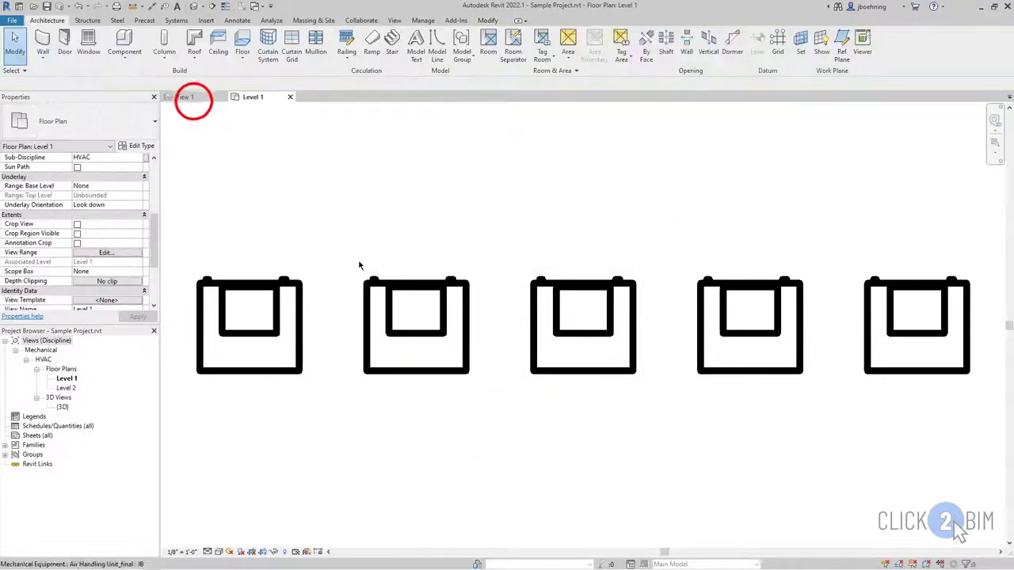
{"action": "left_click", "coordinate": [184, 97]}
{"action": "left_click", "coordinate": [59, 59]}
{"action": "scroll", "coordinate": [426, 342], "scroll_direction": "down", "scroll_amount": 8}
{"action": "scroll", "coordinate": [426, 343], "scroll_direction": "down", "scroll_amount": 5}
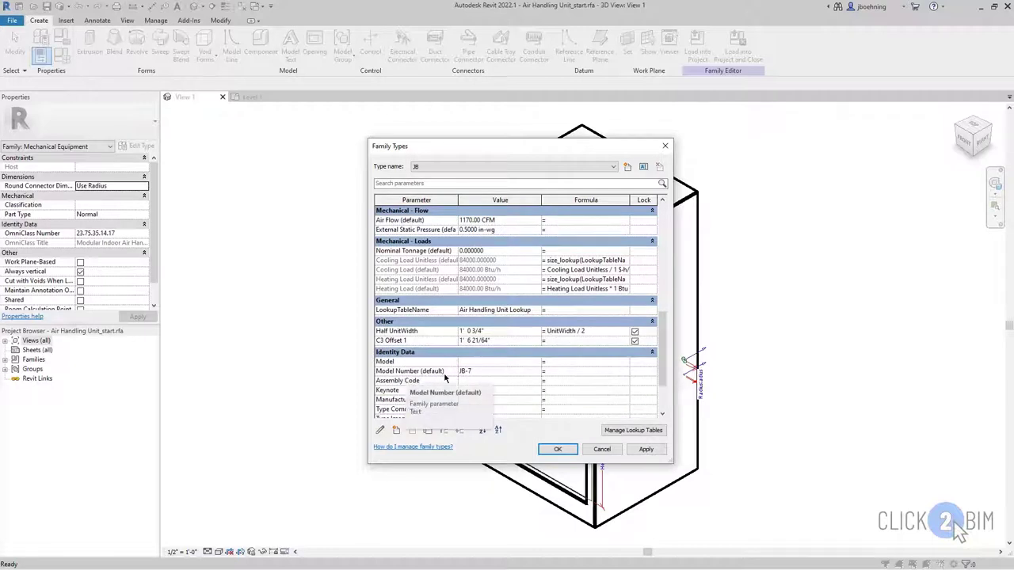
{"action": "scroll", "coordinate": [408, 372], "scroll_direction": "down", "scroll_amount": 3}
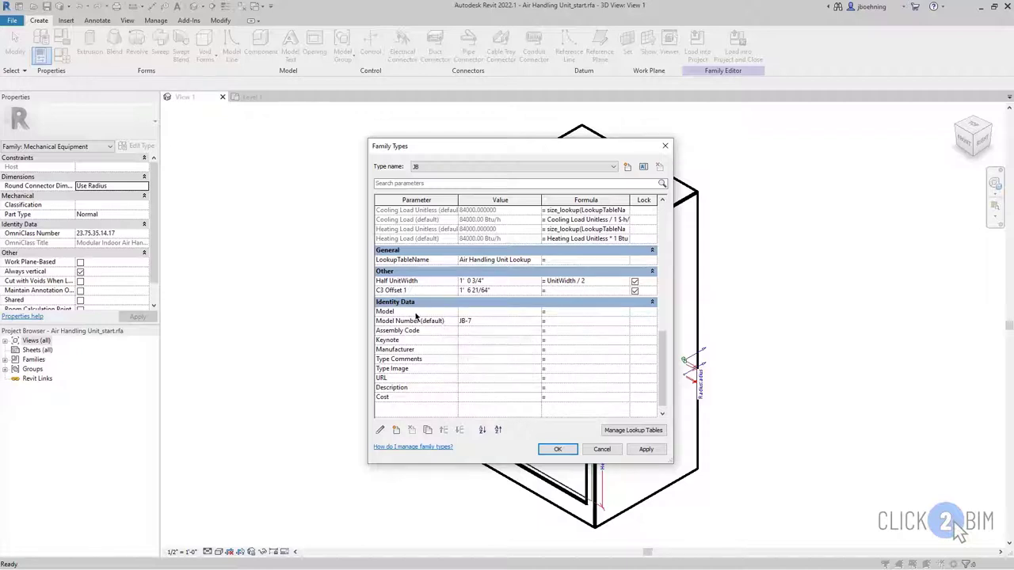
Step: Inspect the Model parameter's properties, then cancel out of Family Types without changes
{"action": "left_click", "coordinate": [407, 312]}
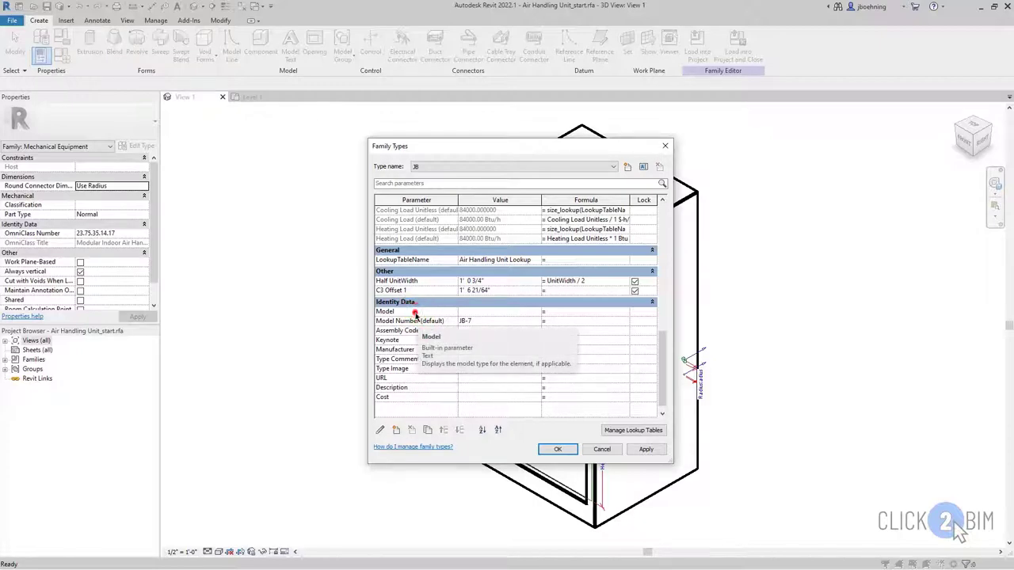
{"action": "left_click", "coordinate": [380, 430]}
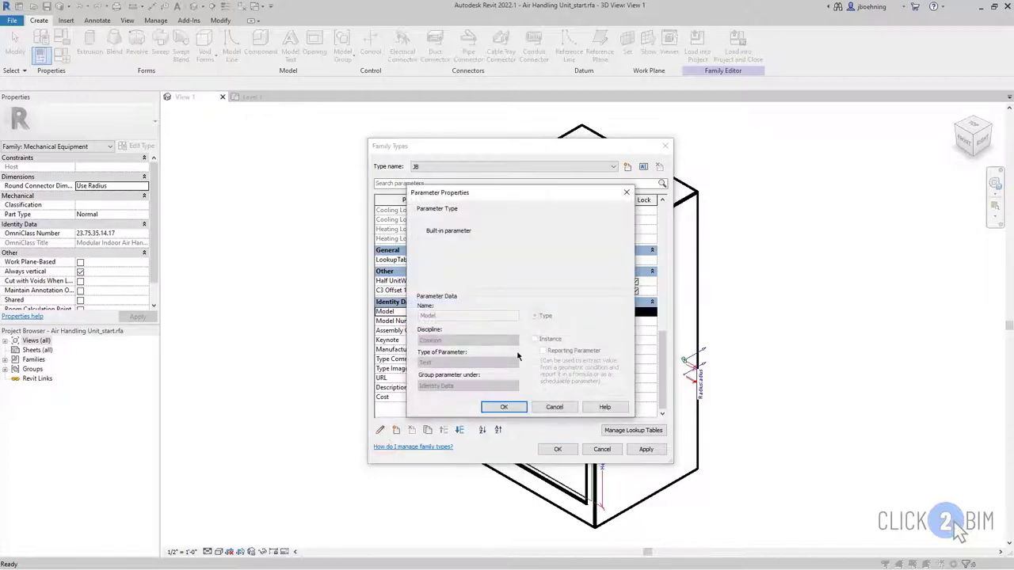
{"action": "left_click", "coordinate": [555, 408]}
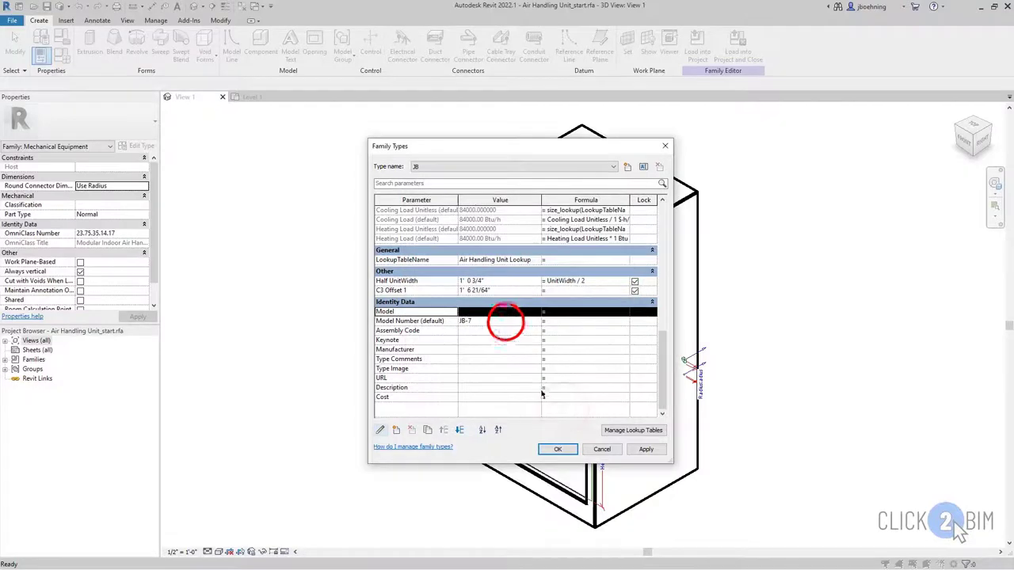
{"action": "left_click", "coordinate": [504, 321]}
{"action": "scroll", "coordinate": [500, 349], "scroll_direction": "up", "scroll_amount": 5}
{"action": "left_click", "coordinate": [602, 450]}
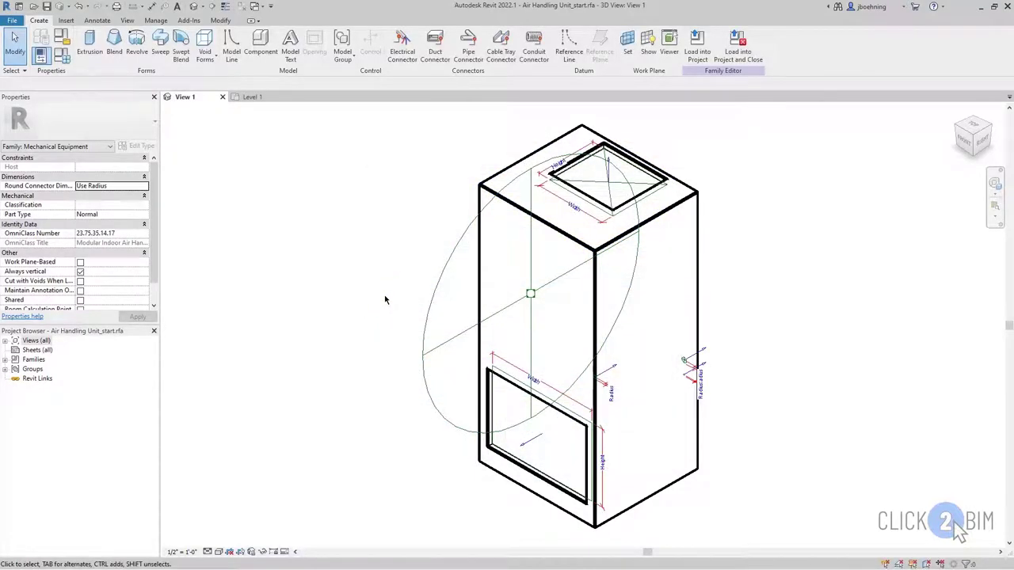